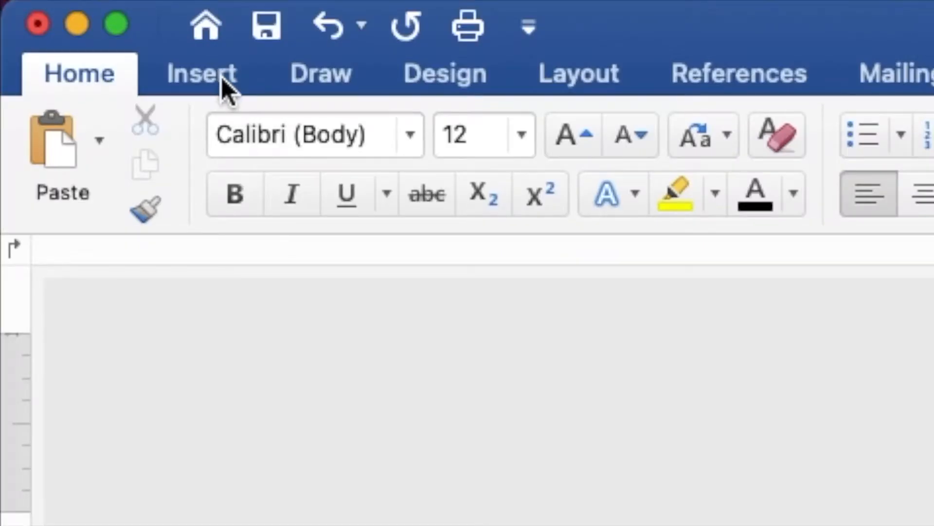
Bring up the Insert ribbon options on the blank 5 × 7 in document.
{"action": "left_click", "coordinate": [73, 14]}
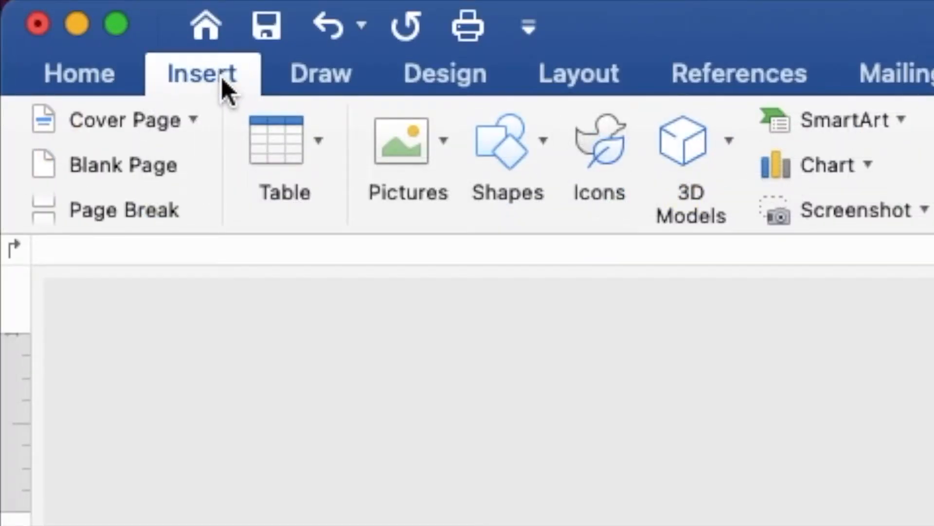
Insert LAVENDER BACKGROUND.jpg from the Desktop's PURPLE UNICORN folder.
{"action": "left_click", "coordinate": [412, 147]}
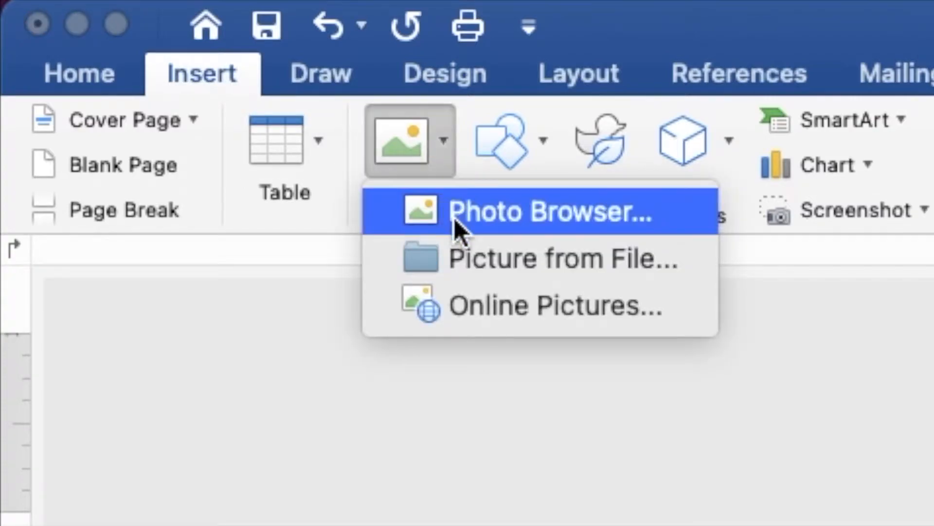
{"action": "left_click", "coordinate": [464, 255]}
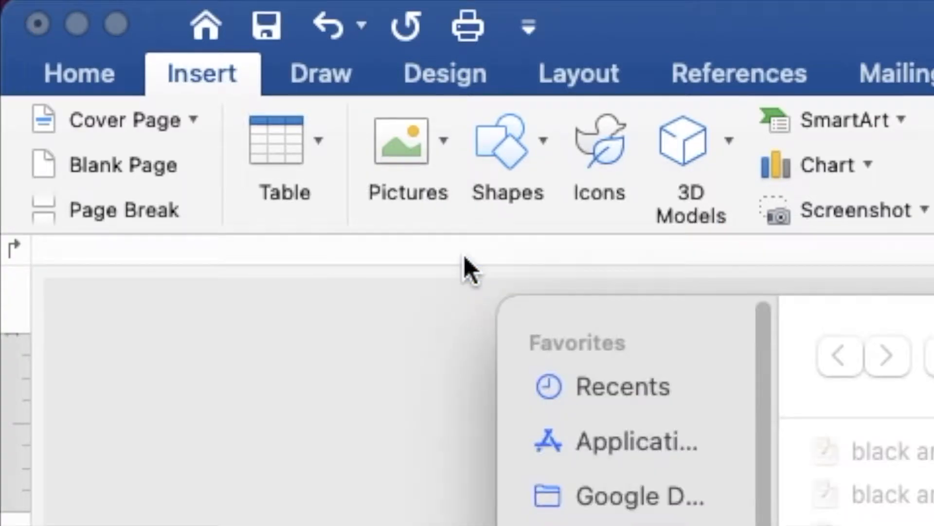
{"action": "left_click", "coordinate": [206, 188]}
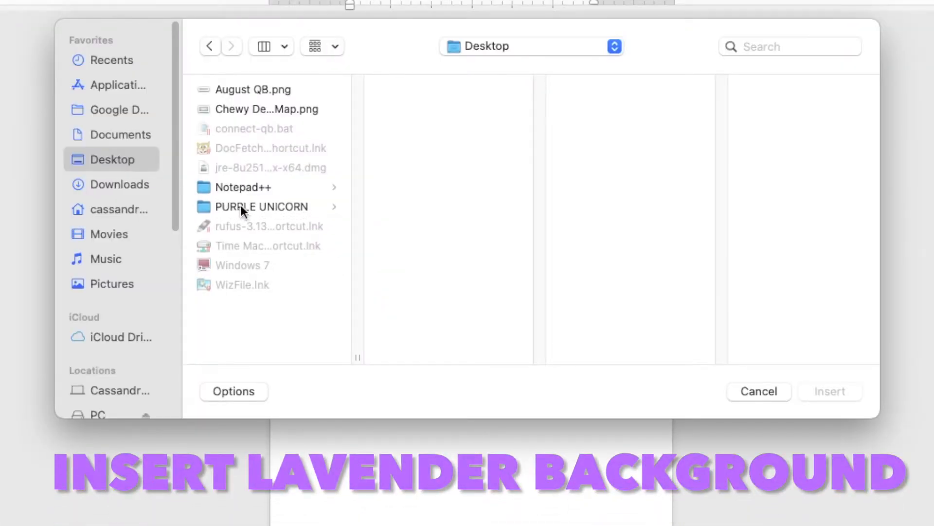
{"action": "left_click", "coordinate": [241, 205]}
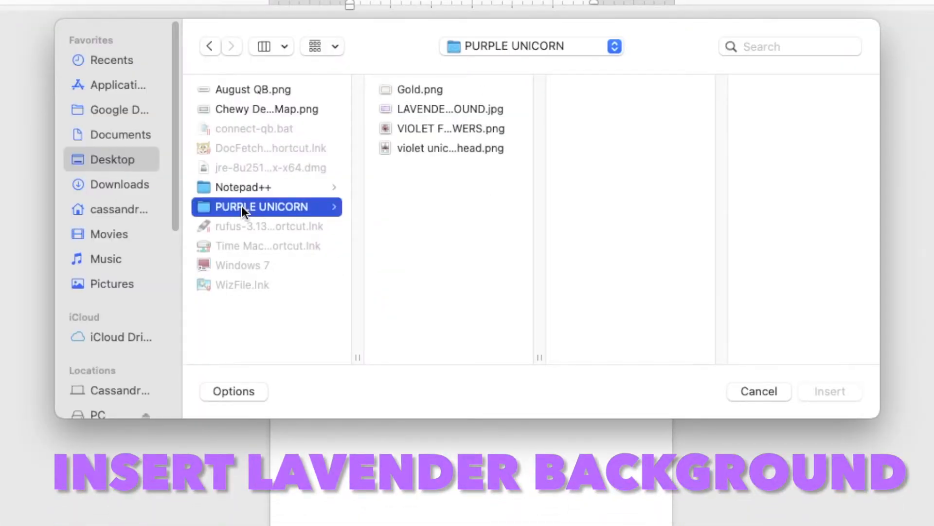
{"action": "left_click", "coordinate": [424, 107]}
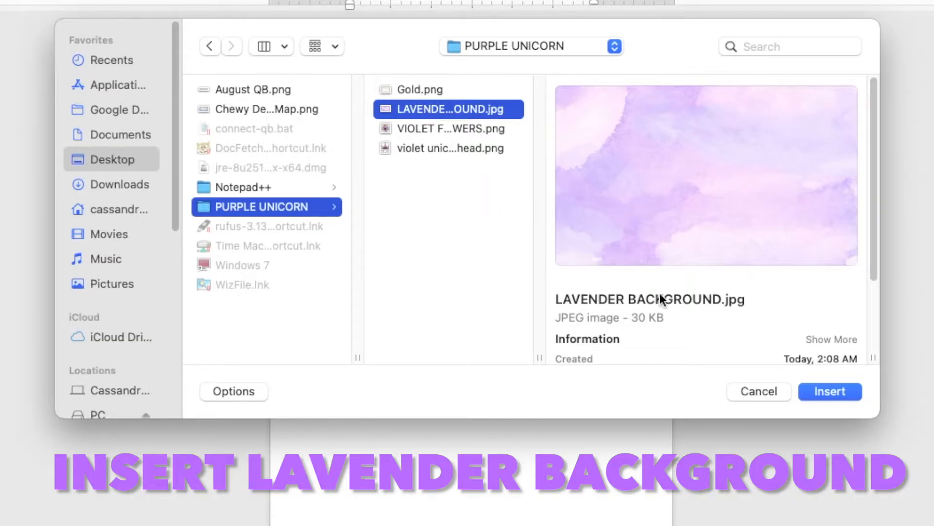
{"action": "left_click", "coordinate": [816, 392]}
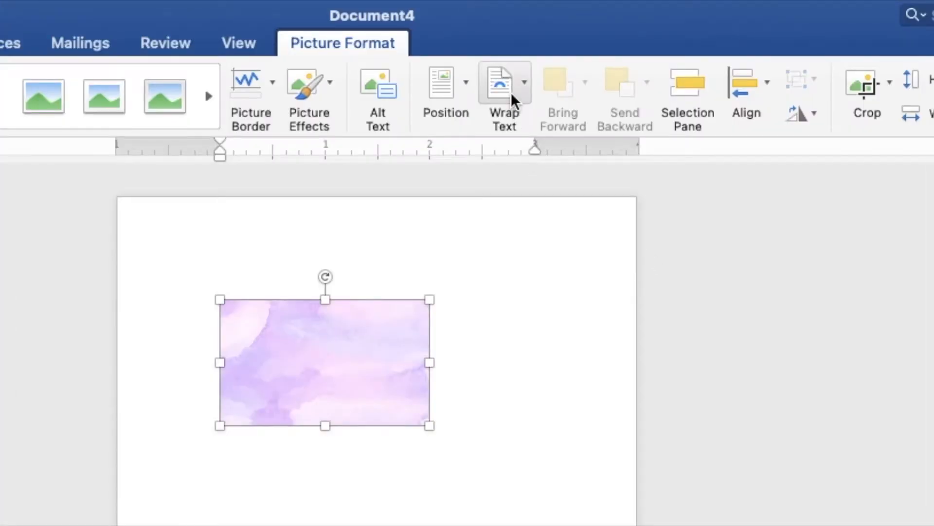
Put the lavender image behind text, rotate it 90°, and stretch it to about 7.02 × 5.06 in.
{"action": "left_click", "coordinate": [511, 92]}
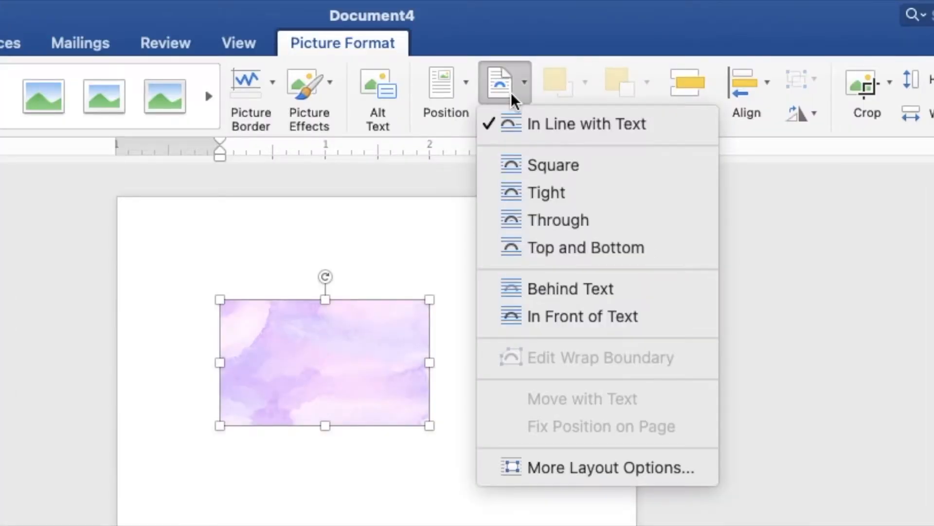
{"action": "left_click", "coordinate": [551, 290]}
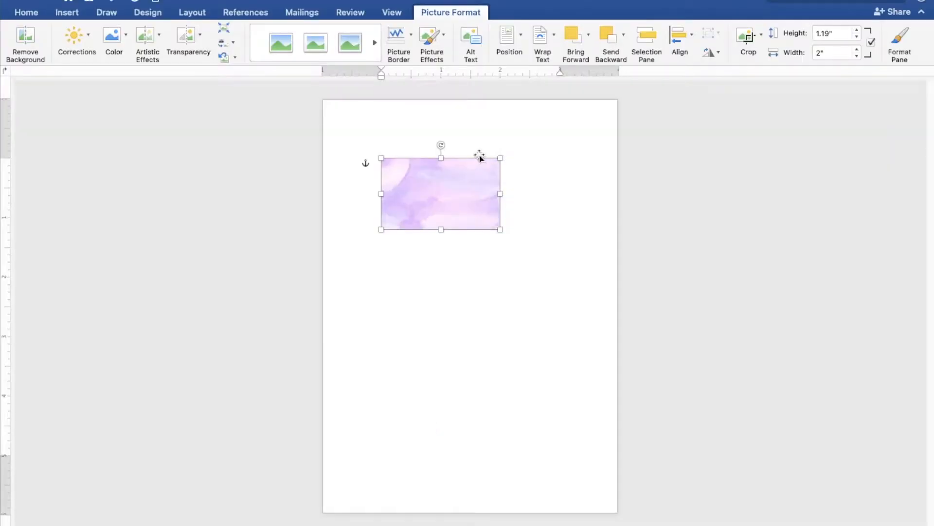
{"action": "left_click_drag", "start_coordinate": [442, 148], "coordinate": [377, 129]}
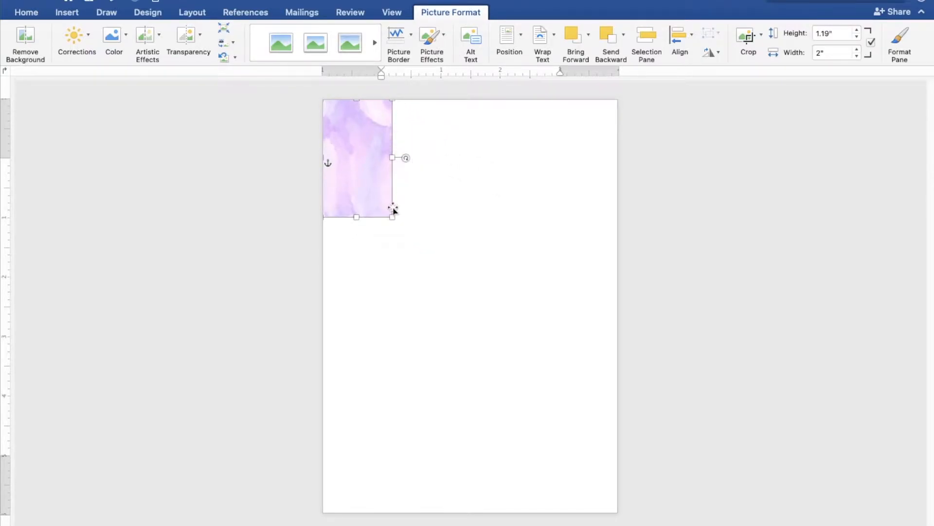
{"action": "left_click_drag", "start_coordinate": [393, 216], "coordinate": [530, 513]}
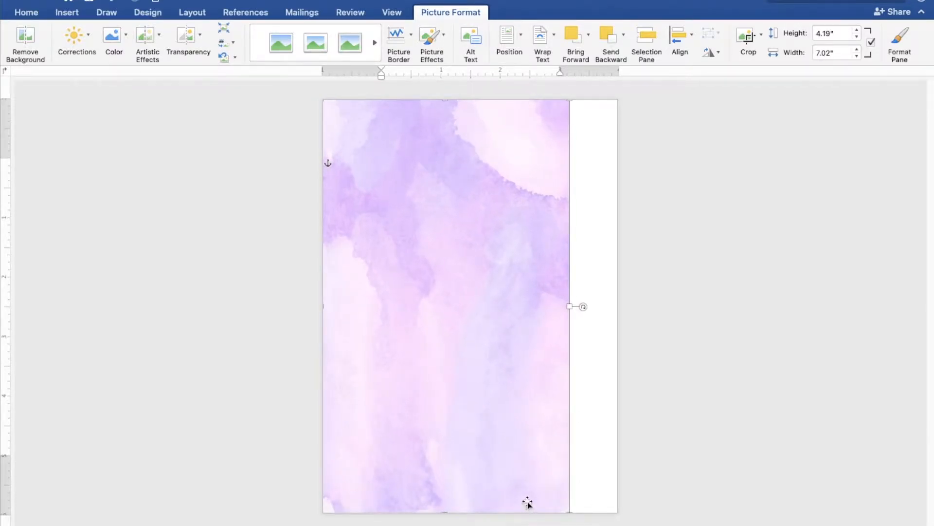
{"action": "left_click_drag", "start_coordinate": [569, 307], "coordinate": [621, 308]}
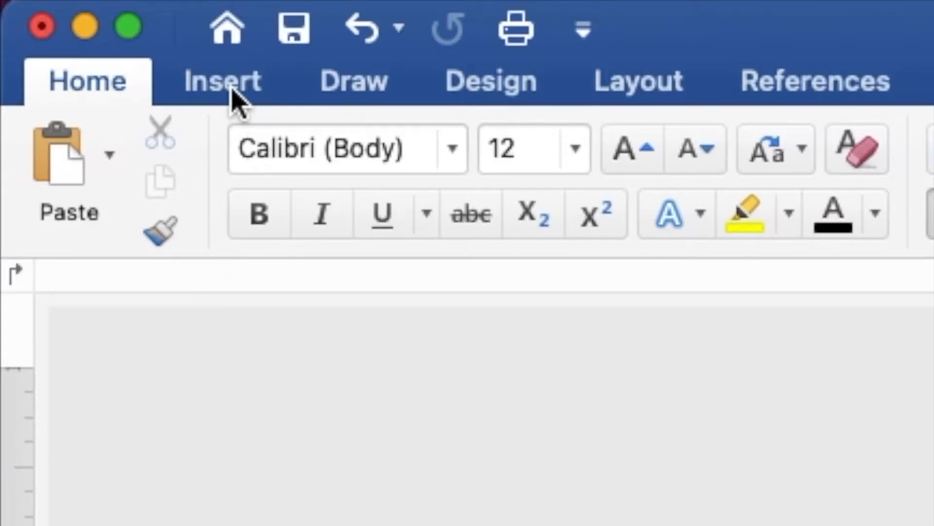
Insert VIOLET FLOWERS.png from the PURPLE UNICORN folder onto the lavender page.
{"action": "left_click", "coordinate": [68, 15]}
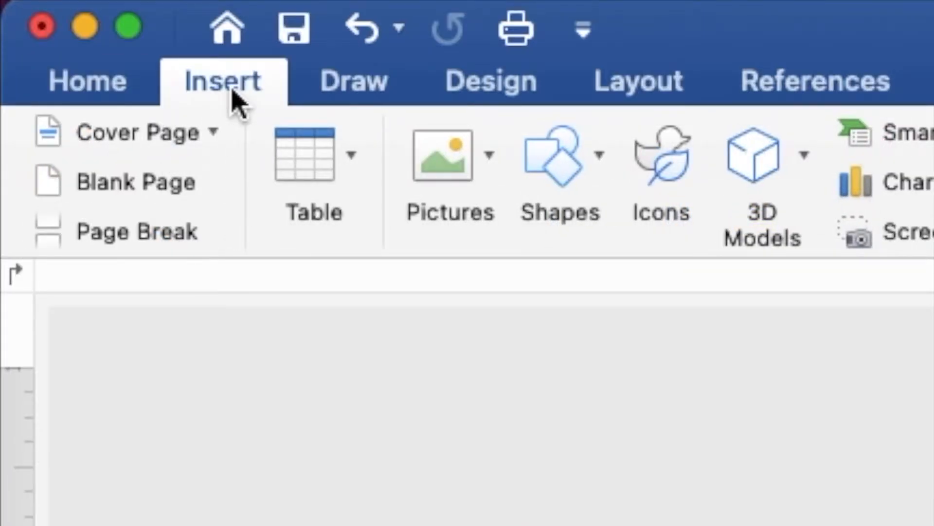
{"action": "left_click", "coordinate": [453, 184]}
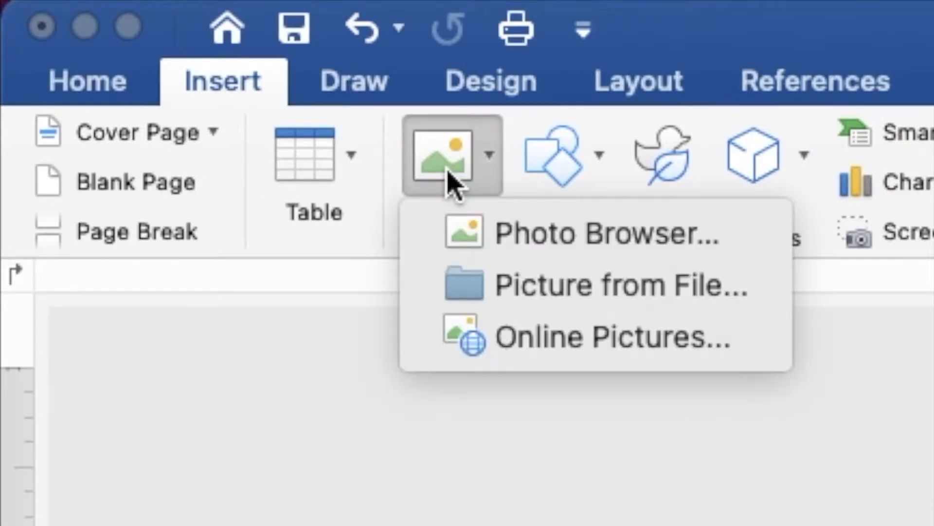
{"action": "left_click", "coordinate": [515, 279]}
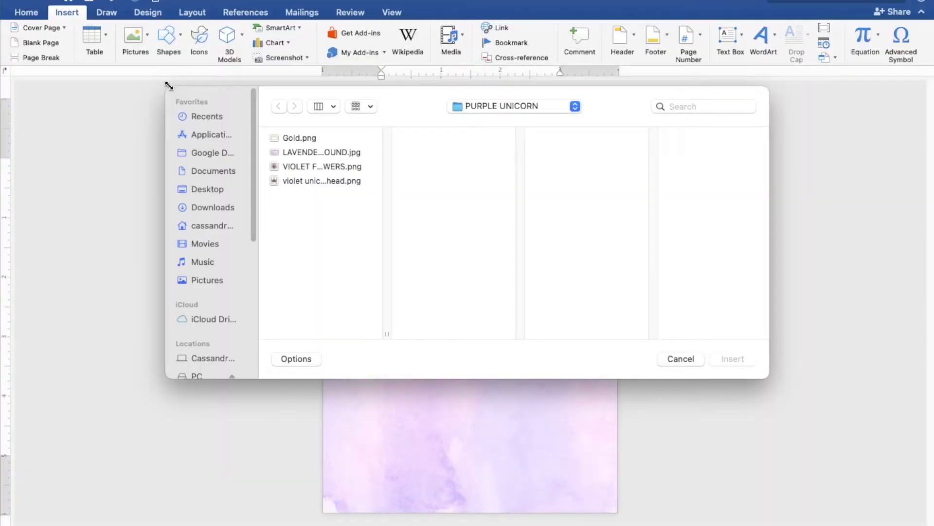
{"action": "left_click", "coordinate": [289, 166]}
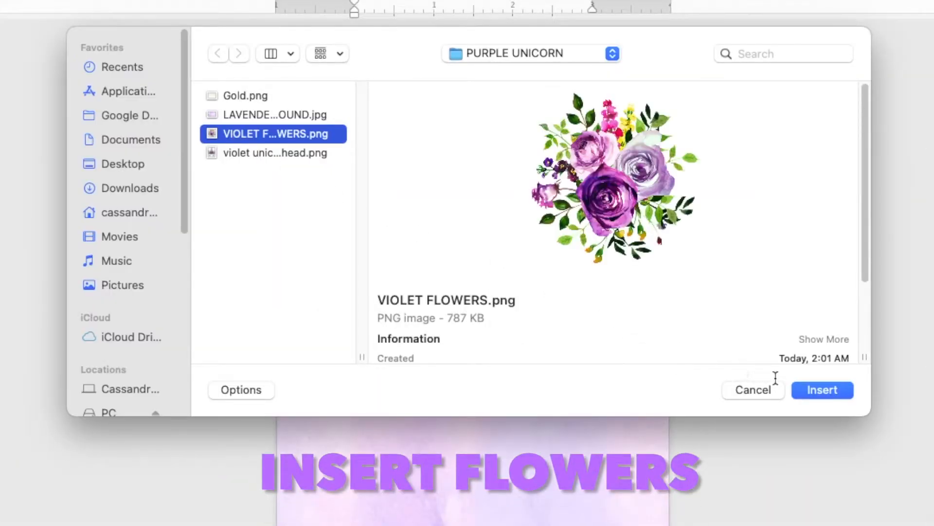
{"action": "left_click", "coordinate": [808, 389]}
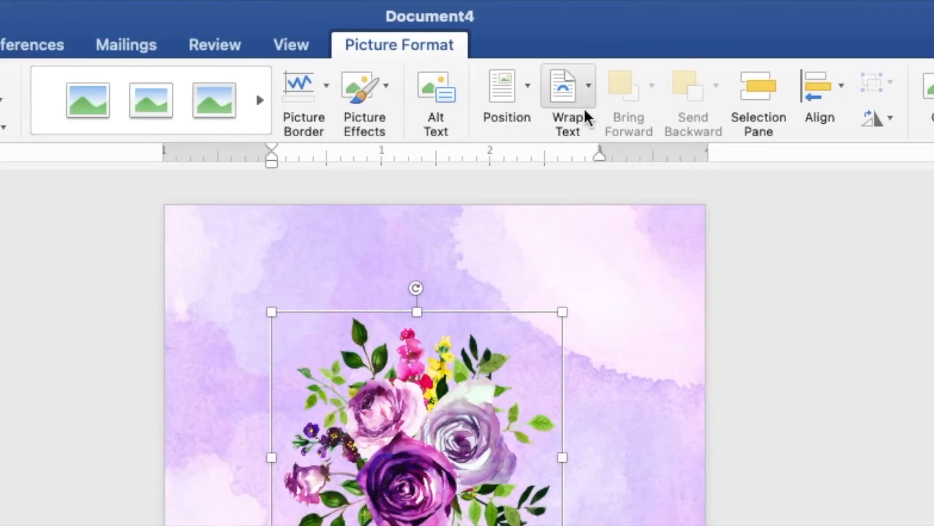
Set the rose bouquet behind text and tilt it about 235° into the top-left corner.
{"action": "left_click", "coordinate": [551, 51]}
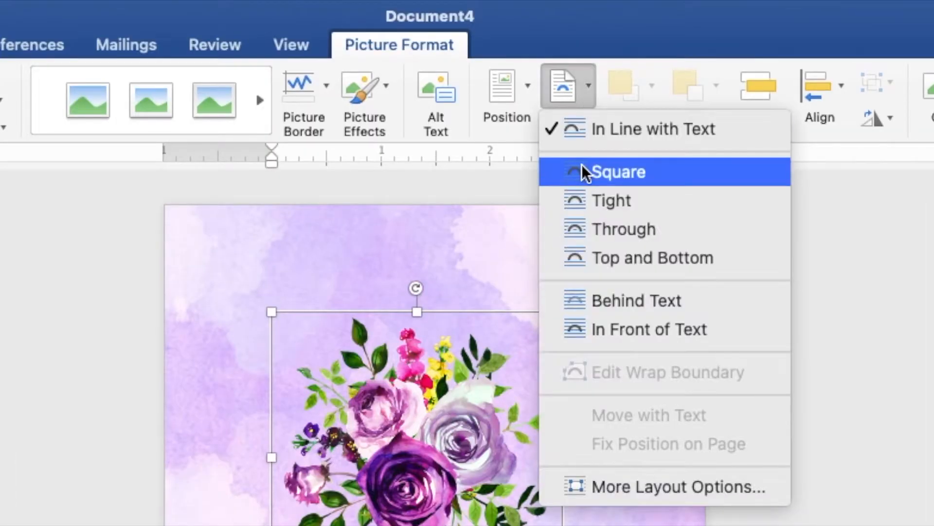
{"action": "left_click", "coordinate": [613, 302]}
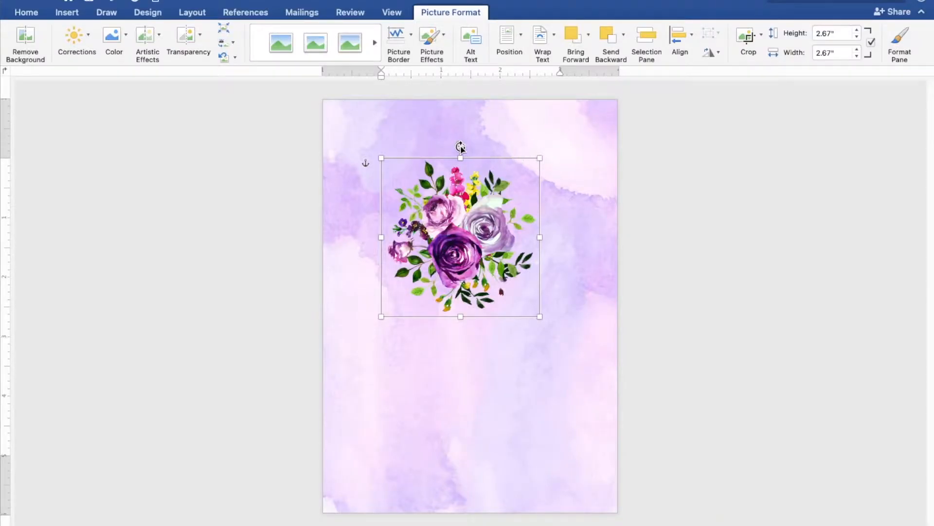
{"action": "left_click_drag", "start_coordinate": [460, 147], "coordinate": [444, 245]}
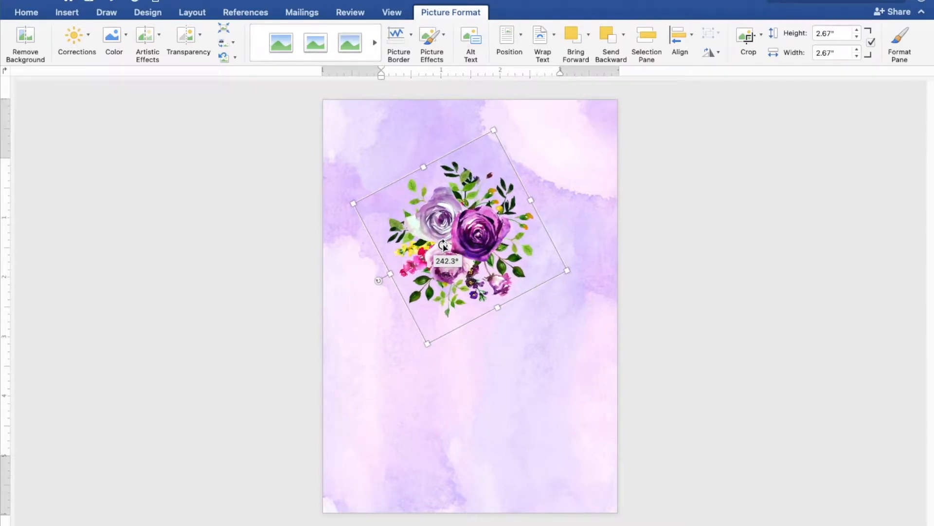
{"action": "left_click_drag", "start_coordinate": [443, 246], "coordinate": [349, 140]}
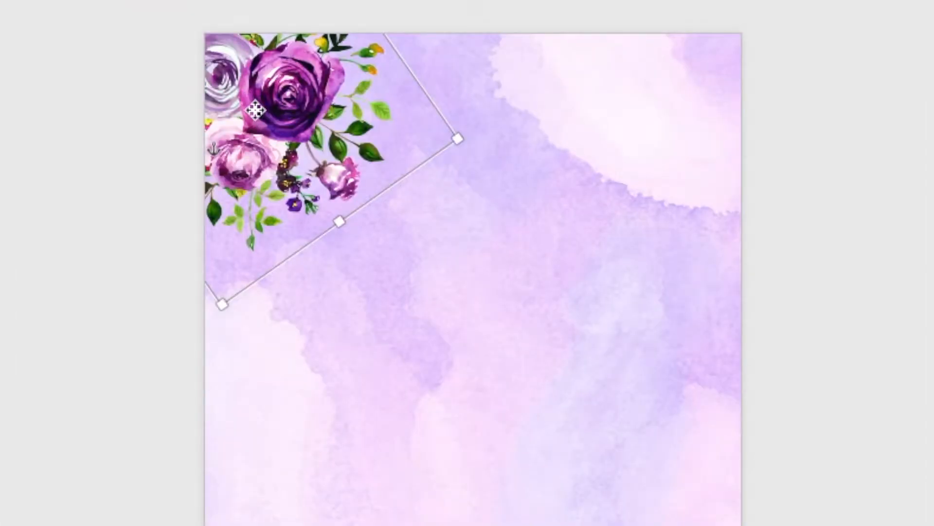
Copy the rose bouquet so it can be duplicated.
{"action": "right_click", "coordinate": [254, 109]}
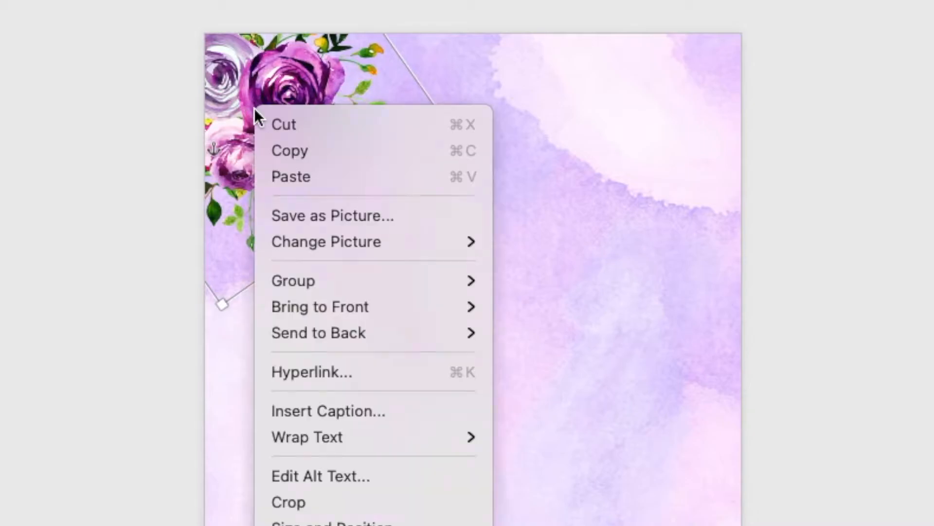
{"action": "left_click", "coordinate": [279, 151]}
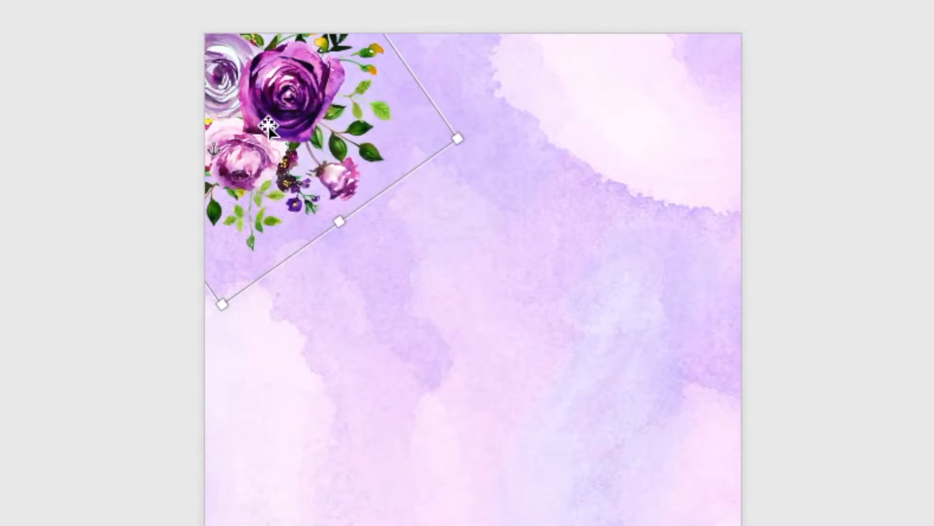
{"action": "right_click", "coordinate": [268, 128]}
Paste a bouquet copy, rotate it, and place it along the left edge.
{"action": "left_click", "coordinate": [288, 188]}
{"action": "left_click_drag", "start_coordinate": [282, 162], "coordinate": [368, 333]}
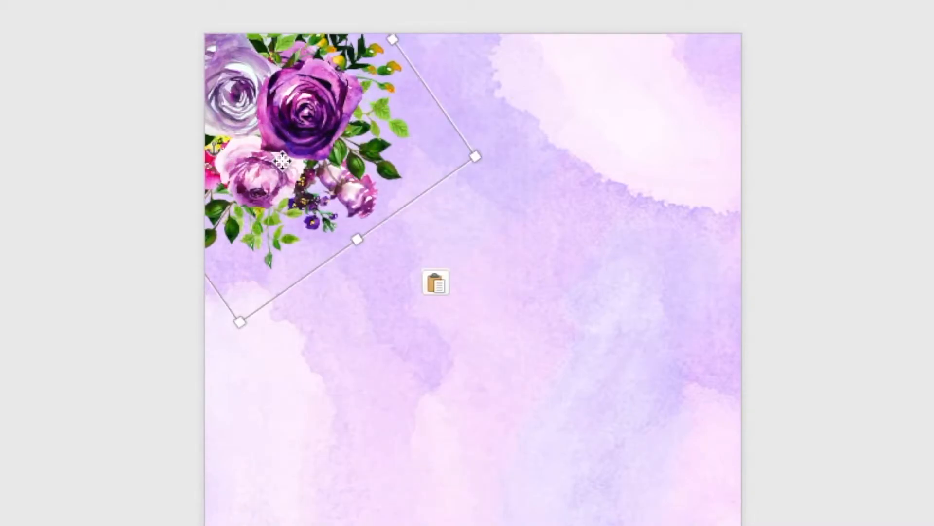
{"action": "left_click_drag", "start_coordinate": [413, 266], "coordinate": [418, 270]}
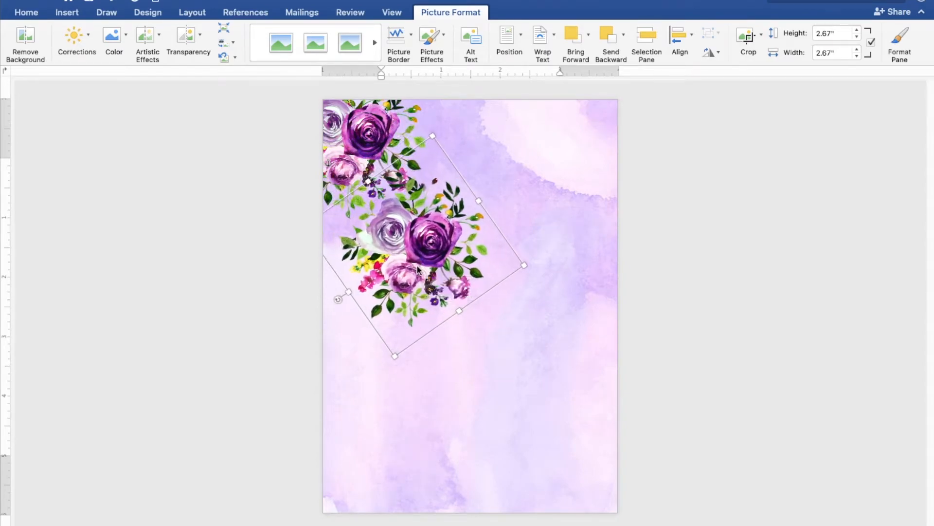
{"action": "left_click_drag", "start_coordinate": [339, 301], "coordinate": [367, 326]}
{"action": "left_click_drag", "start_coordinate": [425, 254], "coordinate": [331, 250]}
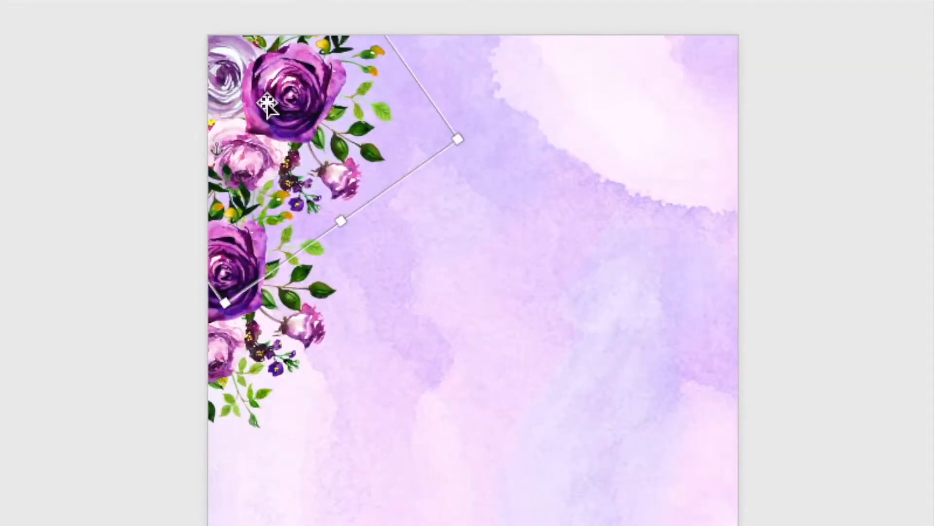
Paste another rotated bouquet copy and position it along the top edge.
{"action": "right_click", "coordinate": [271, 105]}
{"action": "left_click", "coordinate": [284, 144]}
{"action": "right_click", "coordinate": [273, 106]}
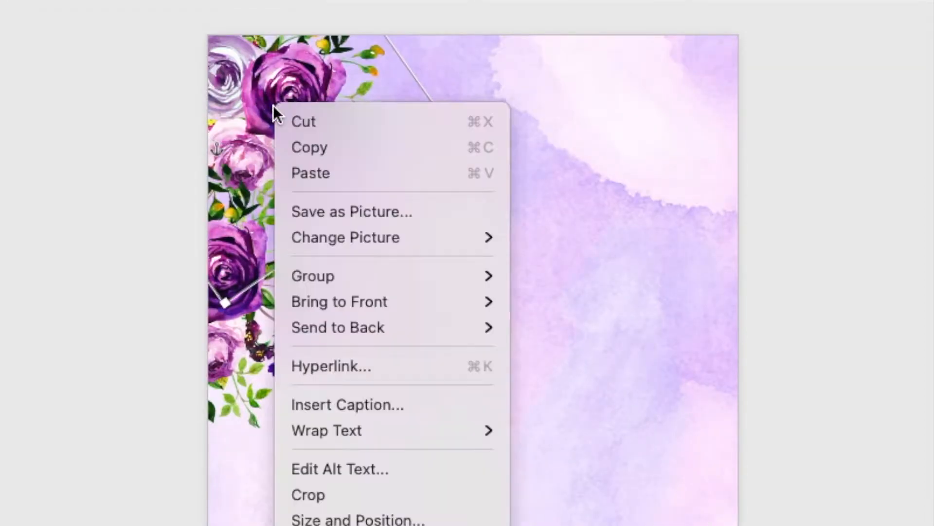
{"action": "left_click", "coordinate": [299, 171]}
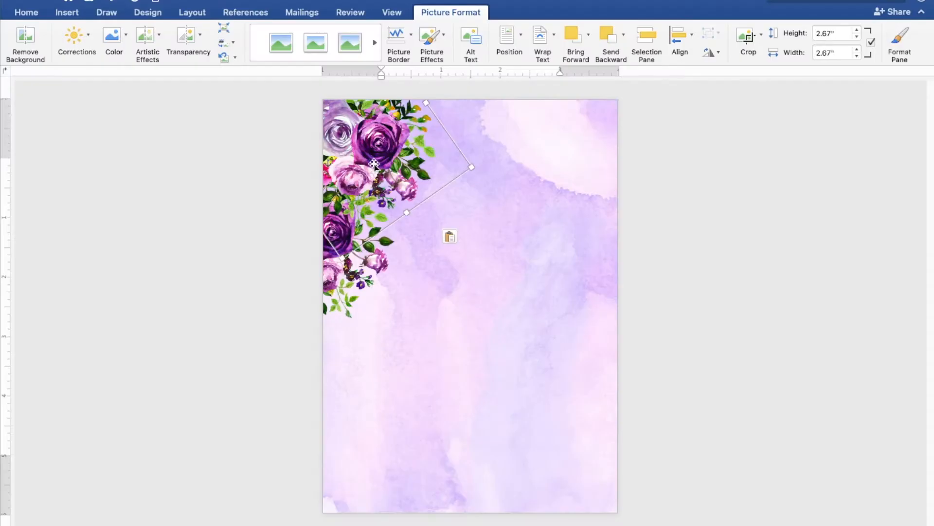
{"action": "left_click_drag", "start_coordinate": [374, 164], "coordinate": [439, 210]}
{"action": "left_click_drag", "start_coordinate": [351, 245], "coordinate": [347, 231]}
{"action": "left_click_drag", "start_coordinate": [435, 198], "coordinate": [433, 102]}
{"action": "left_click_drag", "start_coordinate": [425, 137], "coordinate": [435, 174]}
{"action": "left_click_drag", "start_coordinate": [348, 163], "coordinate": [344, 160]}
{"action": "left_click_drag", "start_coordinate": [442, 164], "coordinate": [431, 147]}
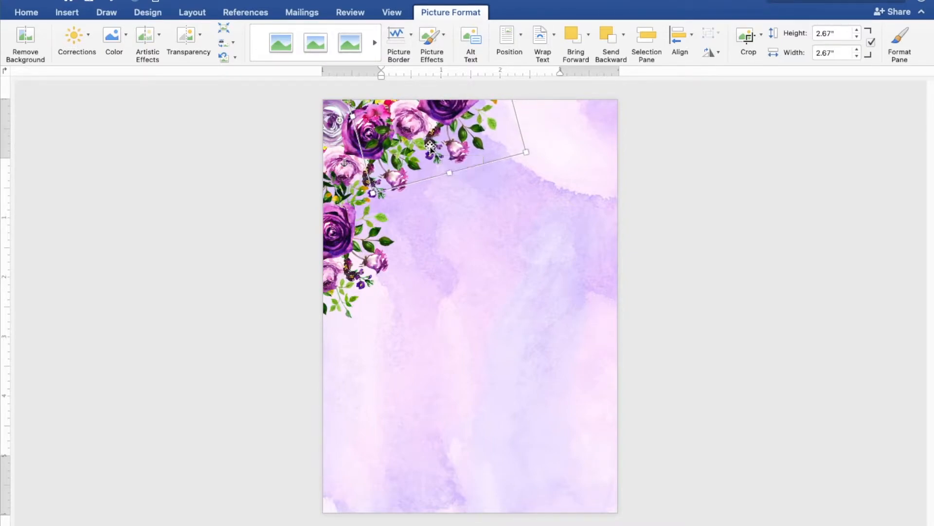
Select all three bouquets, then copy and paste the cluster.
{"action": "left_click", "coordinate": [339, 137], "text": "shift"}
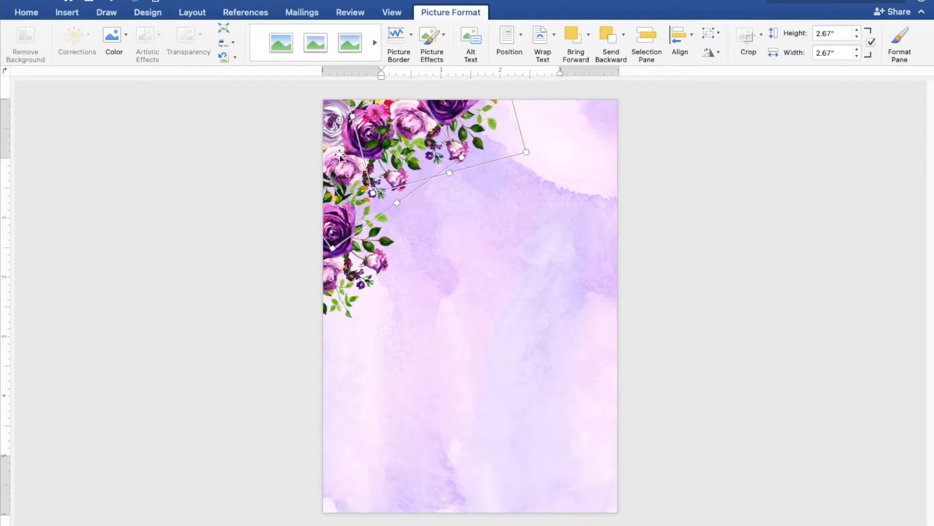
{"action": "left_click", "coordinate": [346, 260], "text": "shift"}
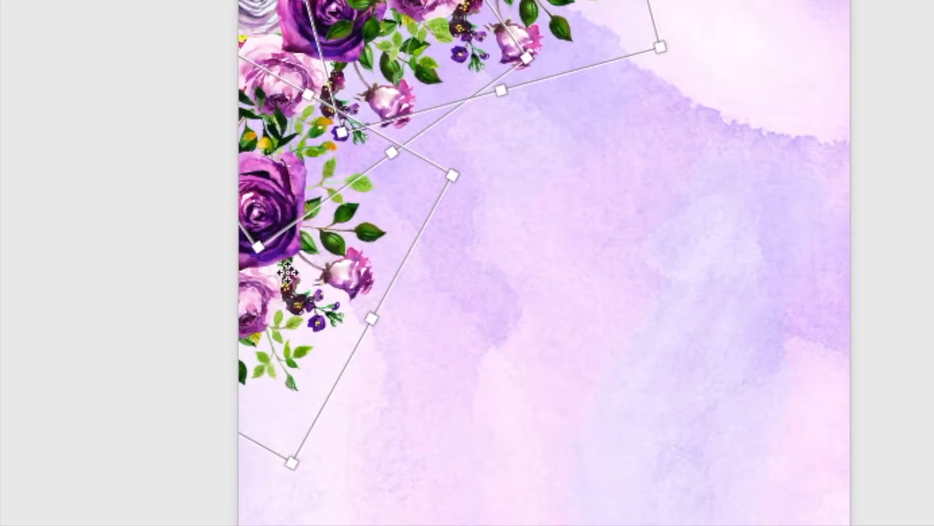
{"action": "right_click", "coordinate": [347, 261]}
{"action": "left_click", "coordinate": [312, 320]}
{"action": "right_click", "coordinate": [306, 286]}
{"action": "left_click", "coordinate": [332, 362]}
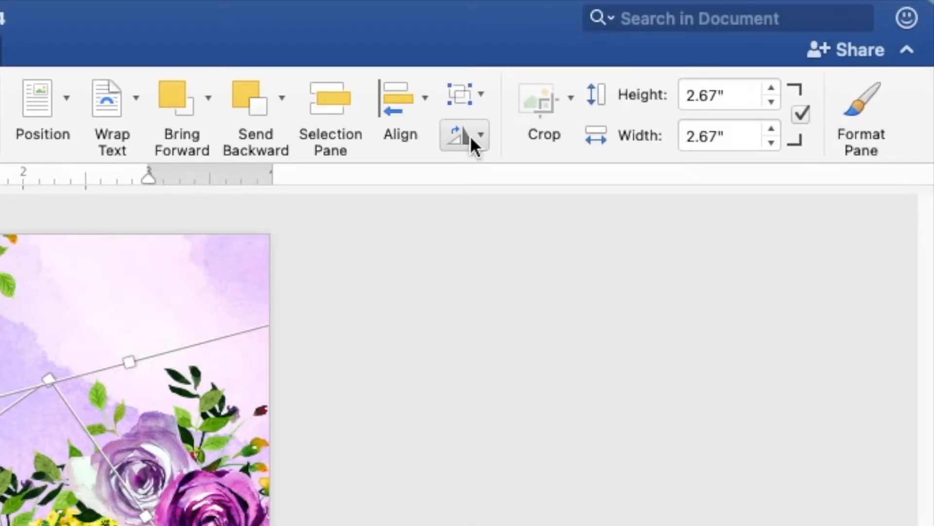
Flip the pasted bouquets horizontally and move them up into the top-right corner.
{"action": "left_click", "coordinate": [713, 52]}
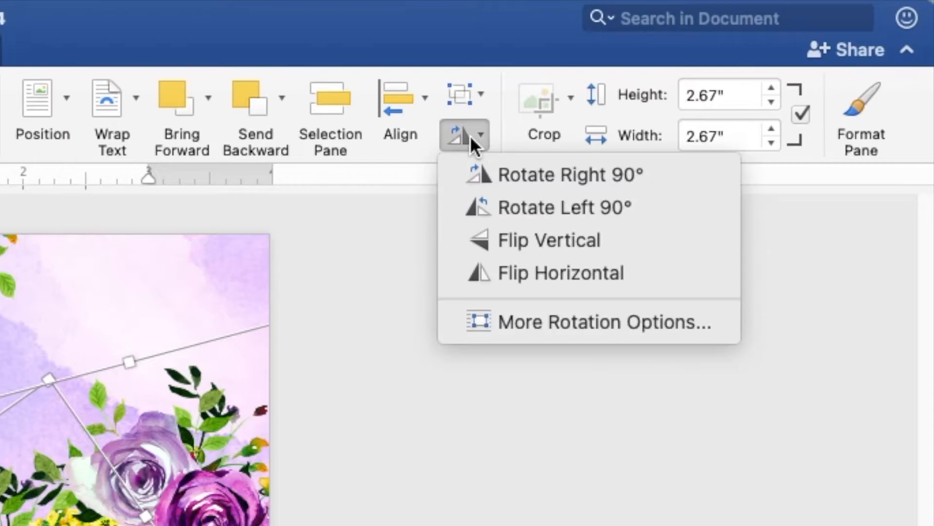
{"action": "left_click", "coordinate": [488, 271]}
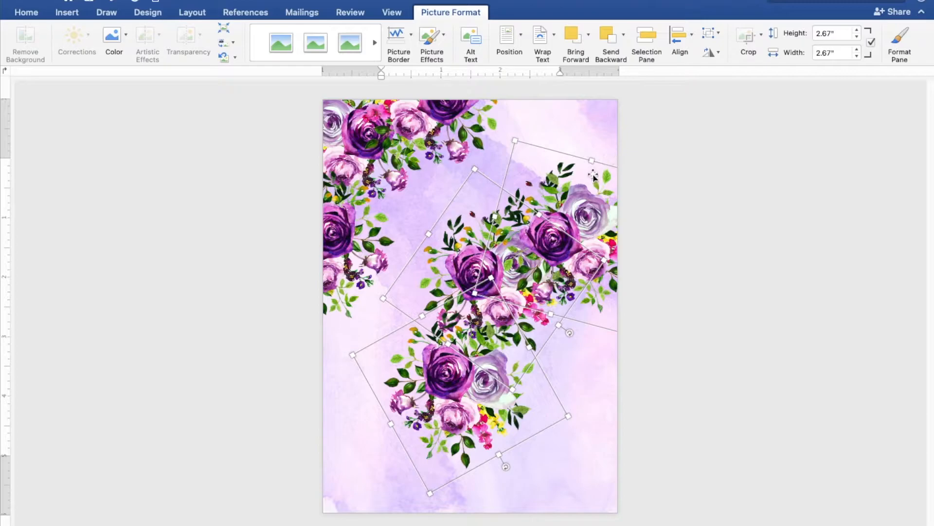
{"action": "left_click", "coordinate": [668, 187]}
{"action": "left_click_drag", "start_coordinate": [600, 192], "coordinate": [555, 85]}
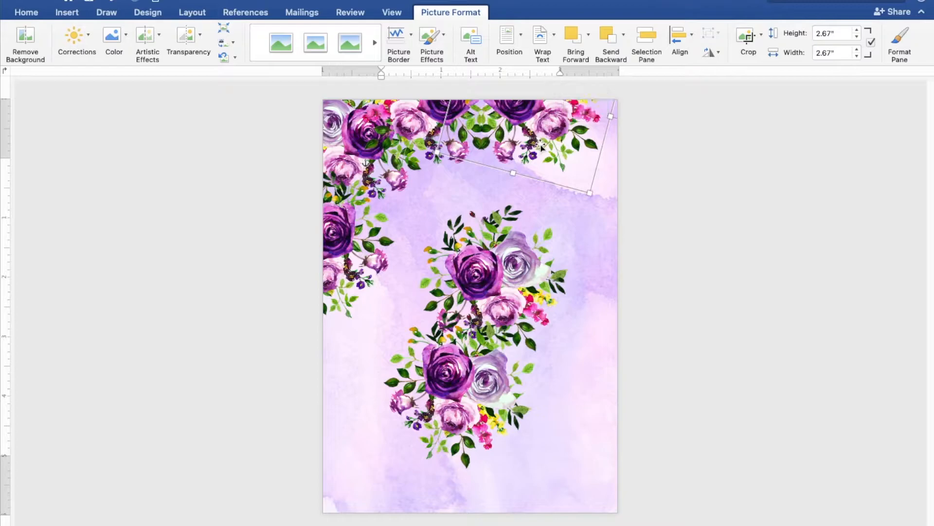
{"action": "left_click_drag", "start_coordinate": [514, 249], "coordinate": [613, 125]}
{"action": "mouse_move", "coordinate": [591, 217]}
{"action": "left_mouse_down"}
{"action": "mouse_move", "coordinate": [595, 205]}
{"action": "mouse_move", "coordinate": [597, 212]}
{"action": "left_mouse_up"}
Line bouquets down the right and left edges, nudging the left one into place.
{"action": "left_click_drag", "start_coordinate": [503, 340], "coordinate": [669, 209]}
{"action": "left_click_drag", "start_coordinate": [586, 249], "coordinate": [591, 246]}
{"action": "left_click_drag", "start_coordinate": [353, 269], "coordinate": [347, 277]}
{"action": "left_click", "coordinate": [820, 275]}
{"action": "left_click", "coordinate": [591, 262]}
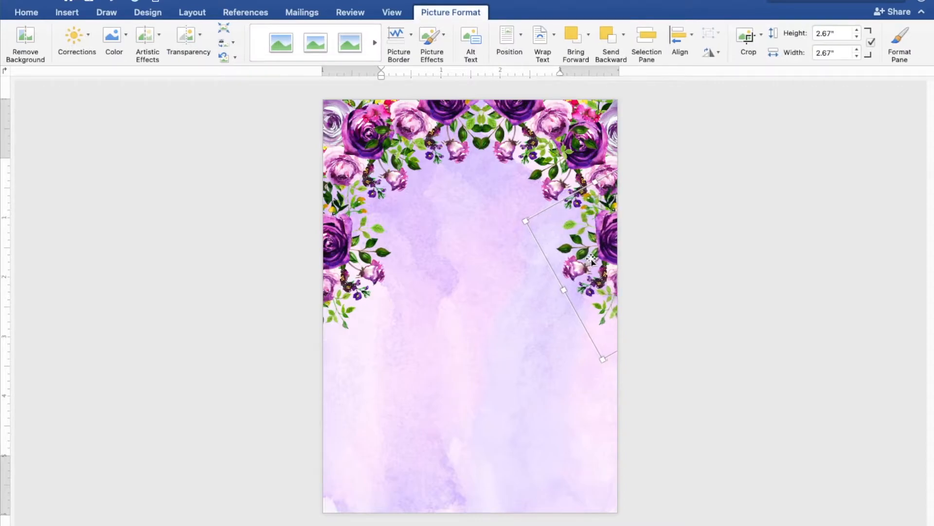
{"action": "left_click", "coordinate": [345, 273]}
{"action": "left_click_drag", "start_coordinate": [346, 271], "coordinate": [344, 272]}
{"action": "key", "text": "Left"}
{"action": "key", "text": "Left"}
{"action": "key", "text": "Left"}
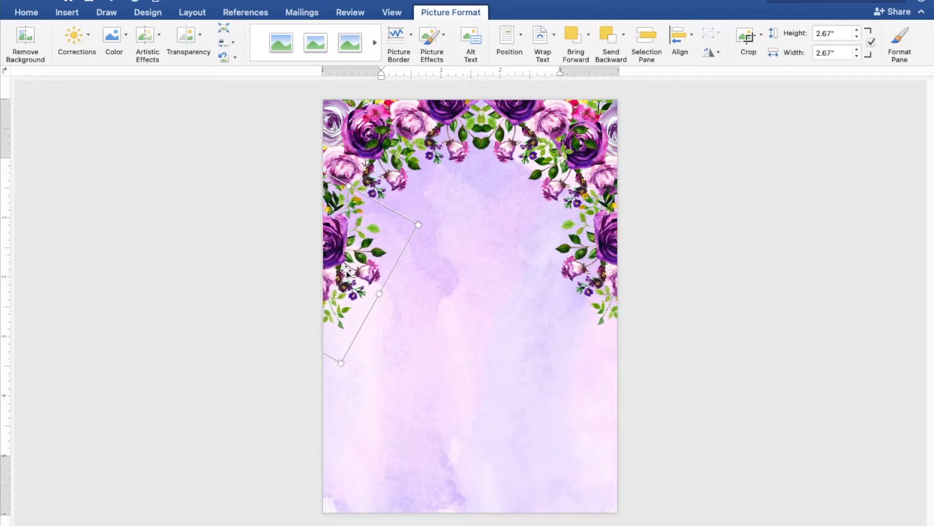
{"action": "left_click", "coordinate": [776, 264]}
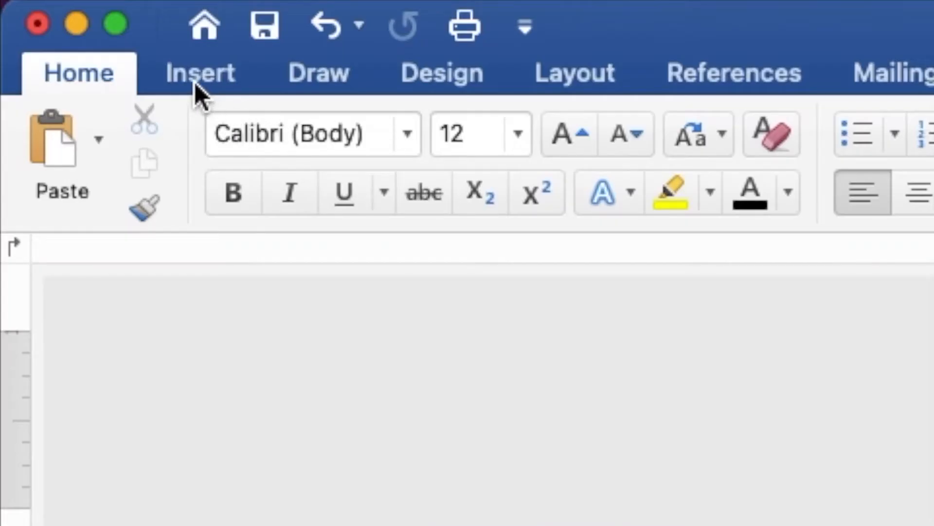
Insert violet unicorn head.png onto the page inside the floral arch.
{"action": "left_click", "coordinate": [65, 16]}
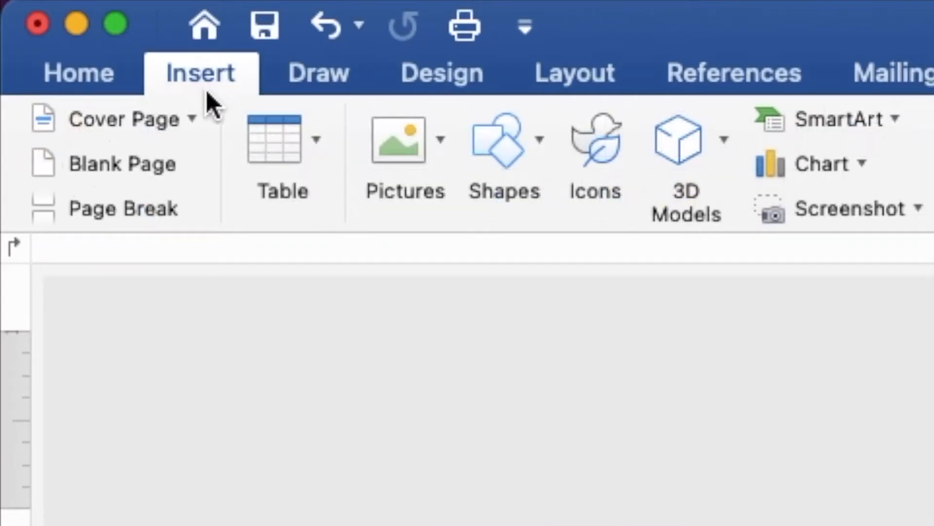
{"action": "left_click", "coordinate": [444, 161]}
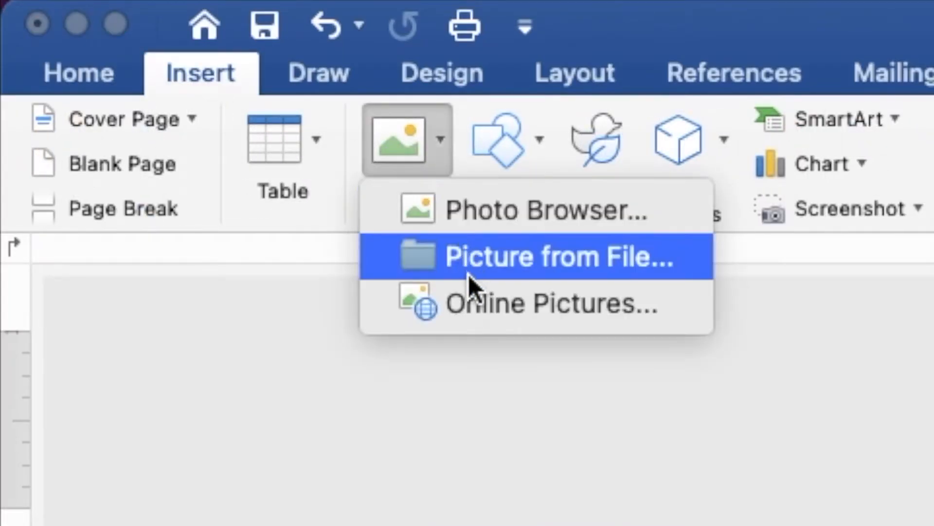
{"action": "left_click", "coordinate": [468, 257]}
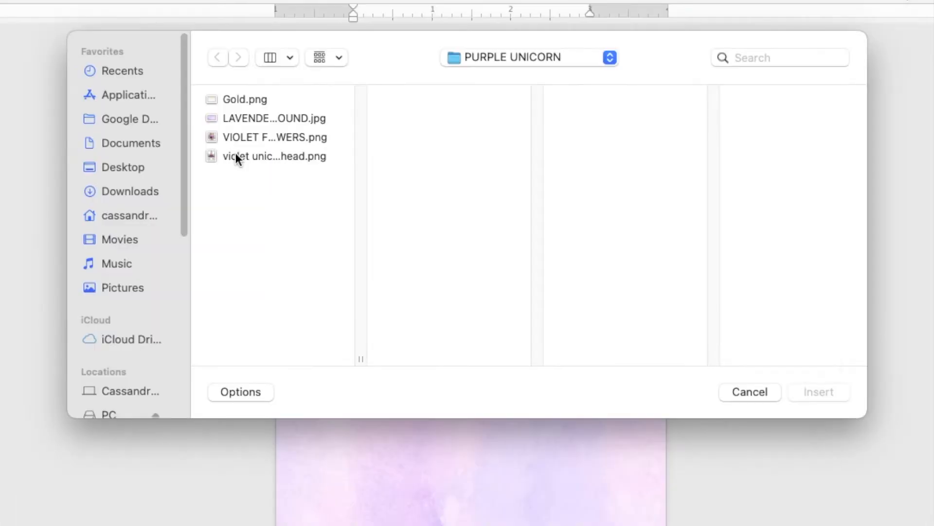
{"action": "left_click", "coordinate": [299, 181]}
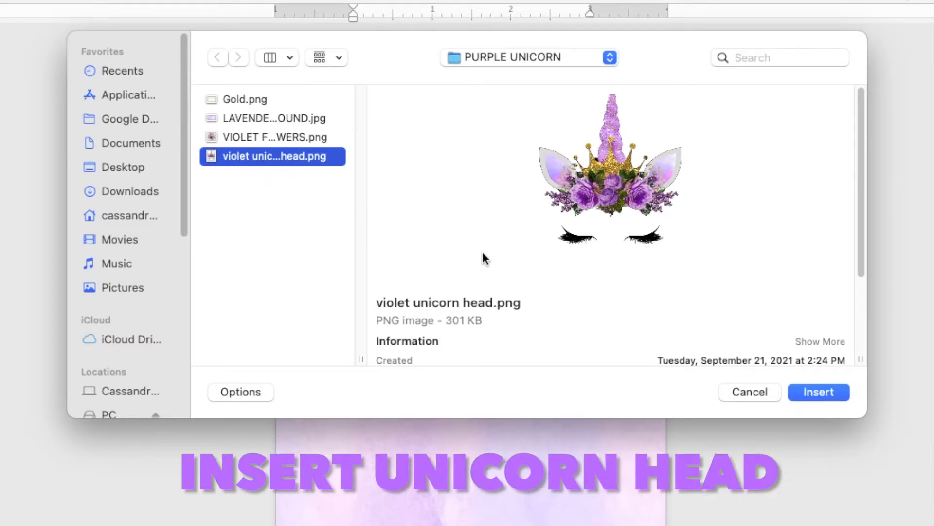
{"action": "left_click", "coordinate": [819, 392]}
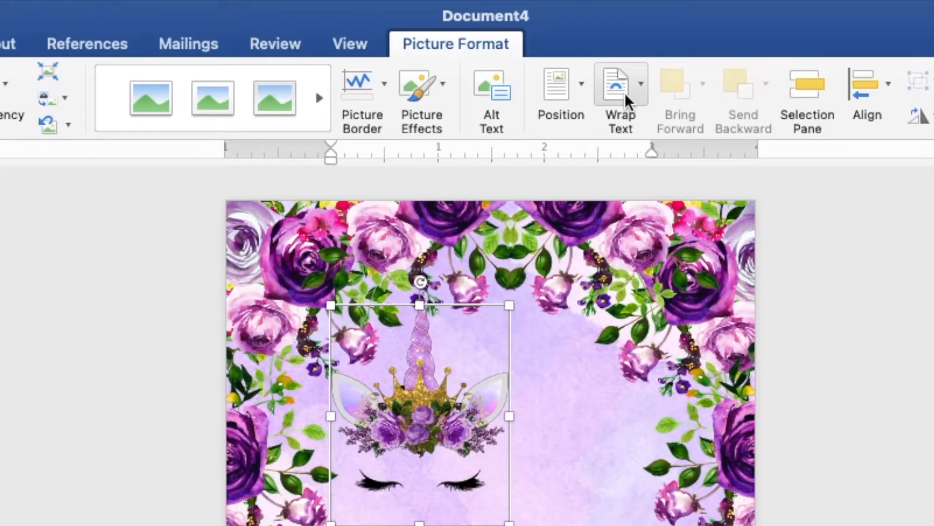
Set the unicorn head behind text, centre it under the roses, and enlarge it to 3.68 × 2.97 in.
{"action": "left_click", "coordinate": [543, 39]}
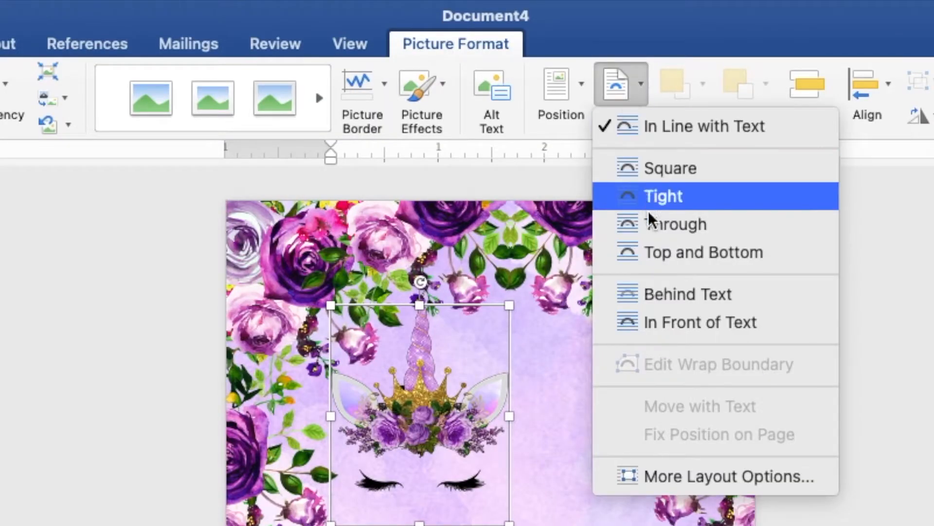
{"action": "left_click", "coordinate": [664, 291]}
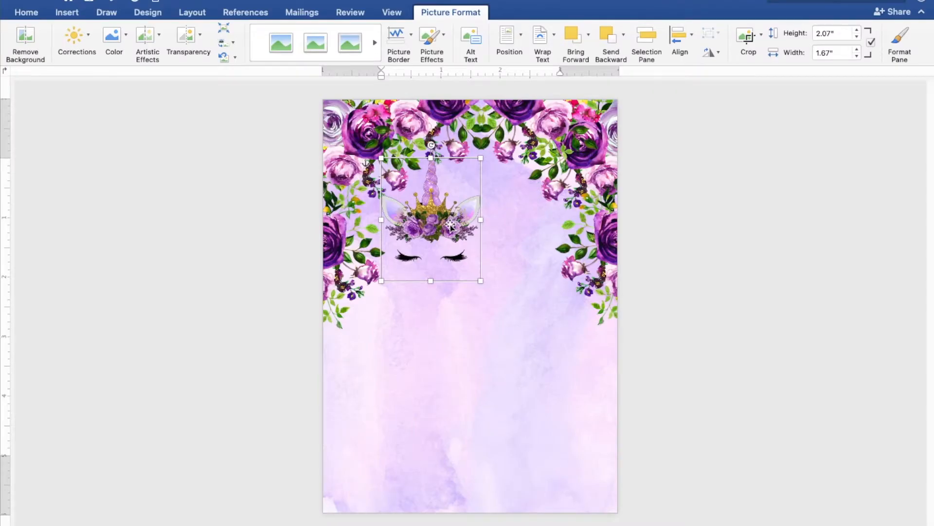
{"action": "left_click_drag", "start_coordinate": [450, 226], "coordinate": [493, 243]}
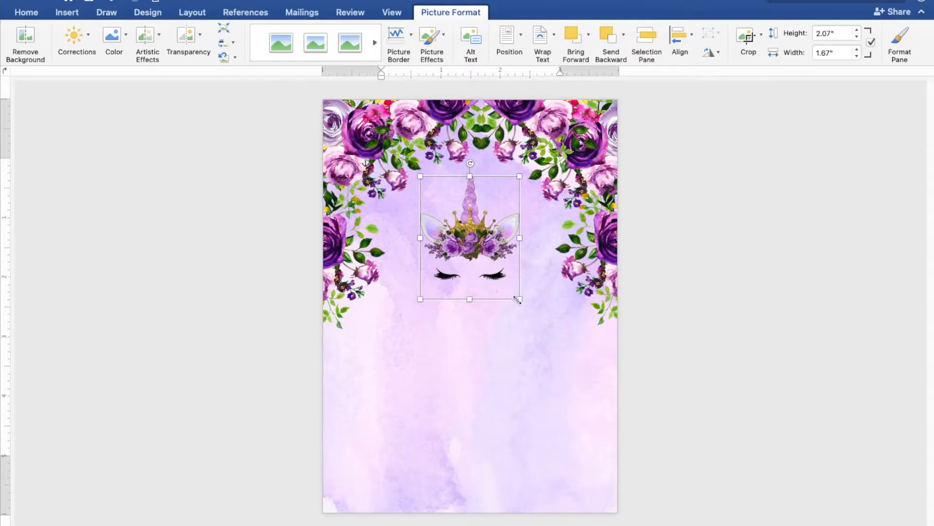
{"action": "left_click_drag", "start_coordinate": [518, 299], "coordinate": [476, 291]}
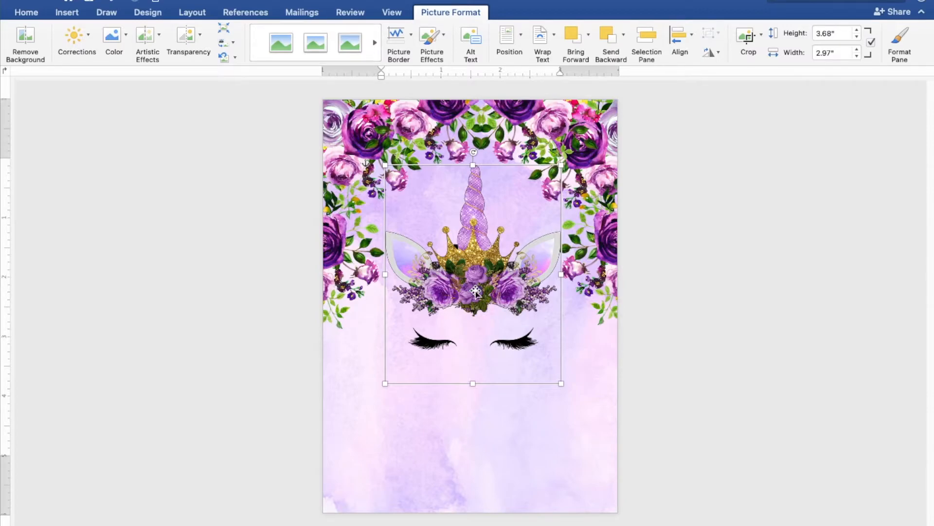
{"action": "left_click", "coordinate": [771, 306]}
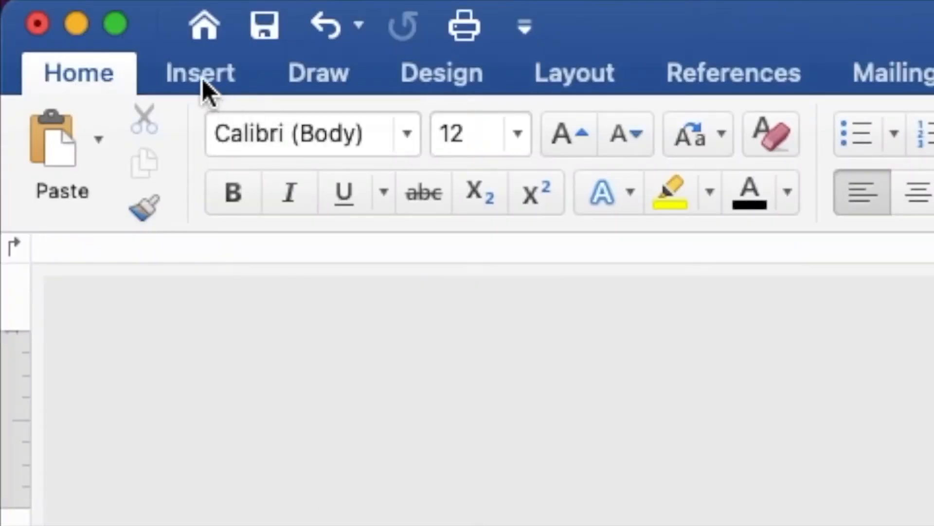
Insert the Gold.png dots picture onto the page.
{"action": "left_click", "coordinate": [67, 13]}
{"action": "left_click", "coordinate": [388, 144]}
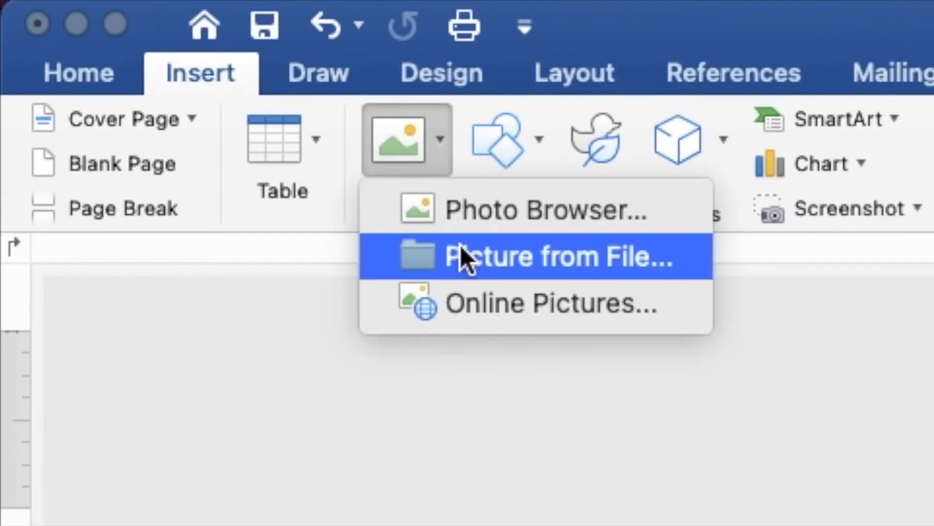
{"action": "left_click", "coordinate": [461, 255]}
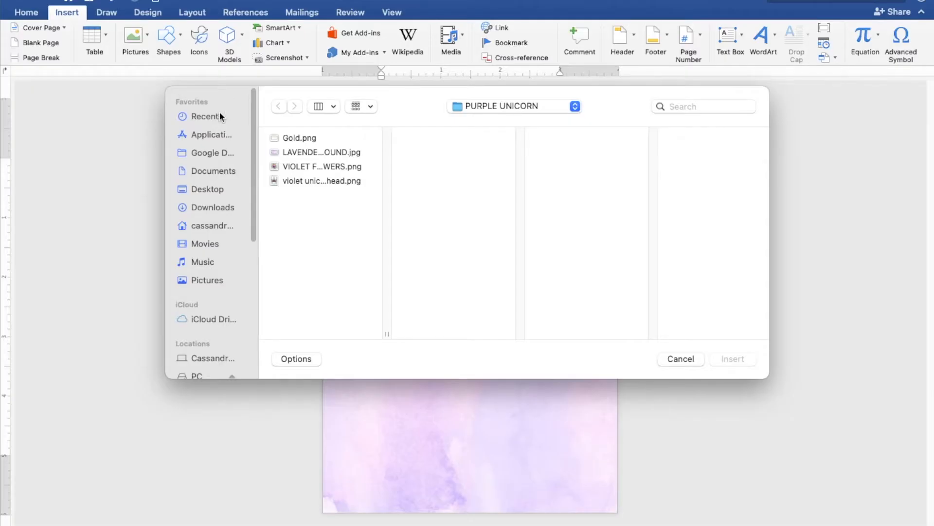
{"action": "left_click", "coordinate": [276, 138]}
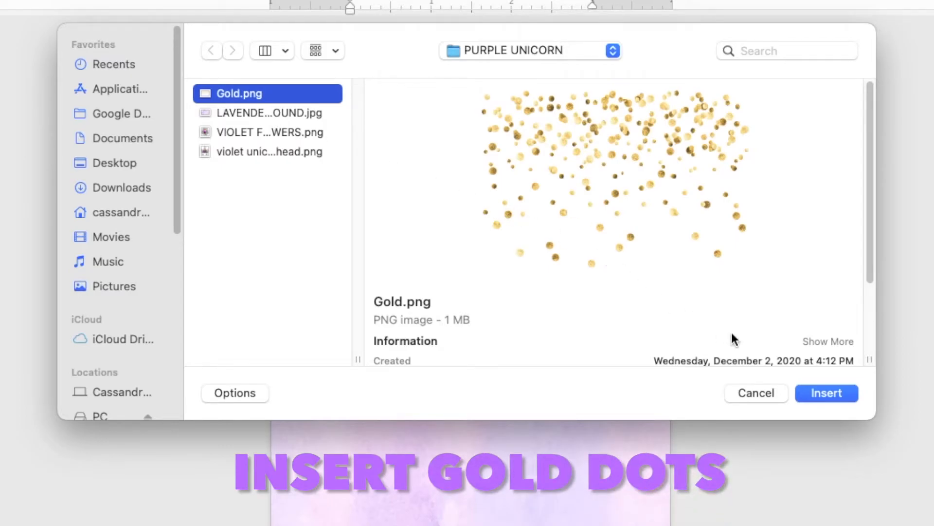
{"action": "left_click", "coordinate": [819, 392]}
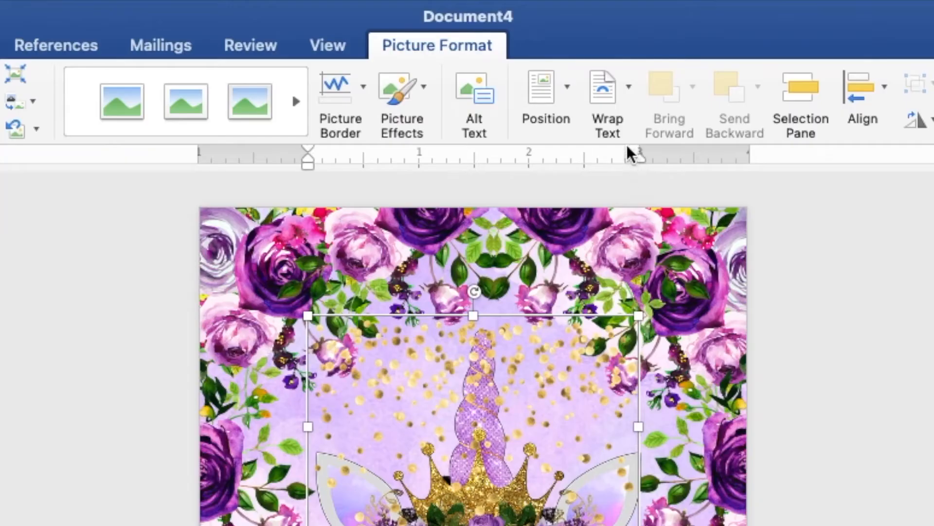
Set the gold dots behind text, turn them vertical, and stretch them down the left edge.
{"action": "left_click", "coordinate": [543, 41]}
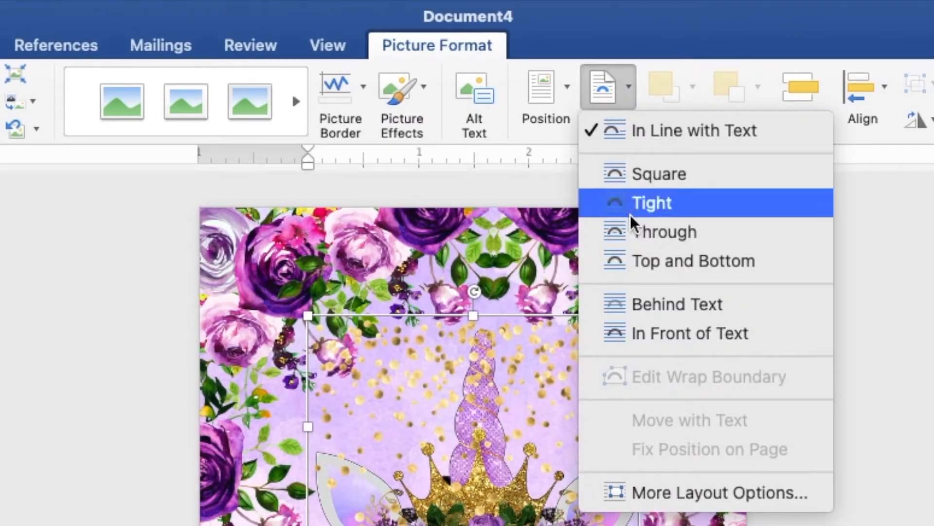
{"action": "left_click", "coordinate": [649, 302]}
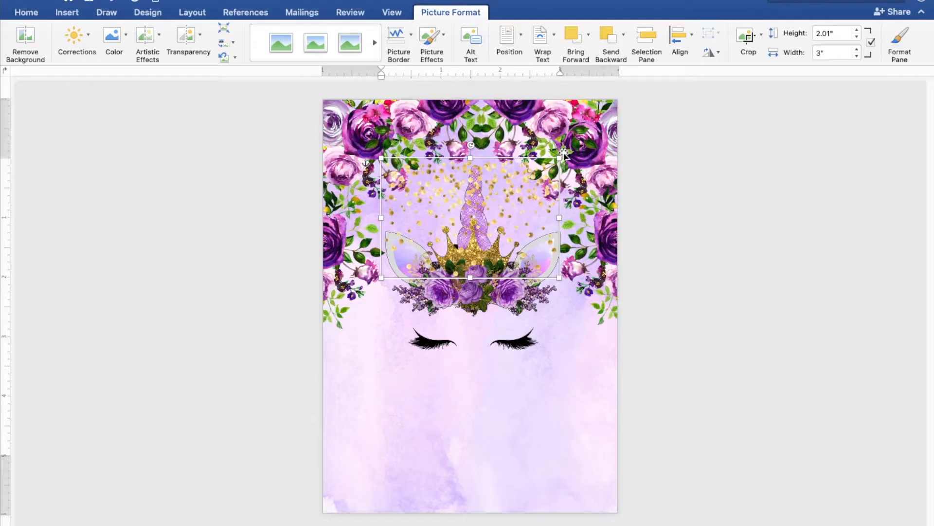
{"action": "left_click_drag", "start_coordinate": [473, 188], "coordinate": [476, 412]}
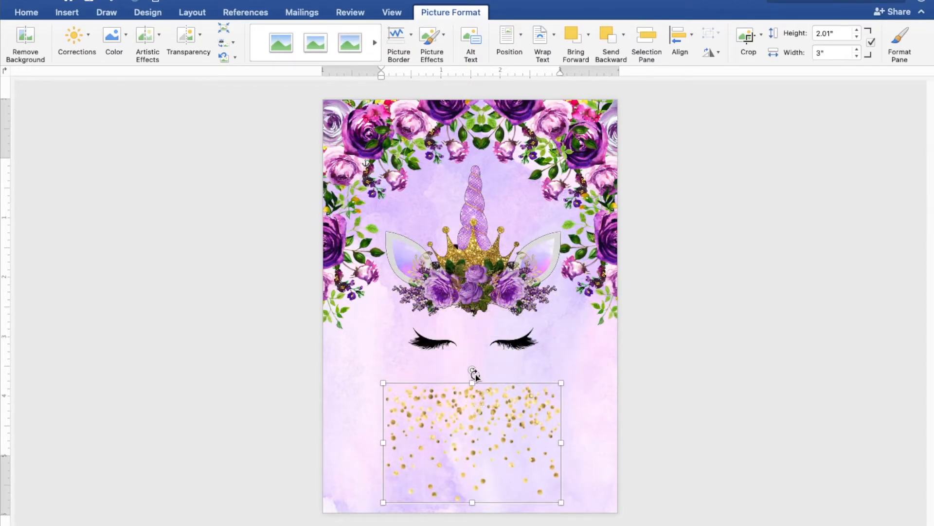
{"action": "left_click_drag", "start_coordinate": [472, 375], "coordinate": [357, 376]}
{"action": "left_click_drag", "start_coordinate": [433, 480], "coordinate": [461, 522]}
{"action": "left_click_drag", "start_coordinate": [425, 436], "coordinate": [346, 441]}
Duplicate the gold dots and move the copy toward the right beneath the unicorn.
{"action": "right_click", "coordinate": [346, 440]}
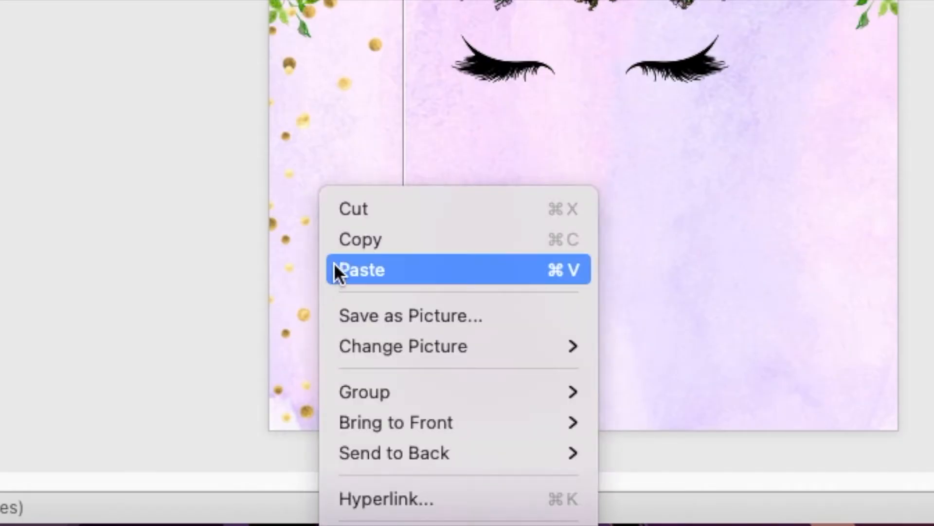
{"action": "left_click", "coordinate": [343, 242]}
{"action": "right_click", "coordinate": [344, 247]}
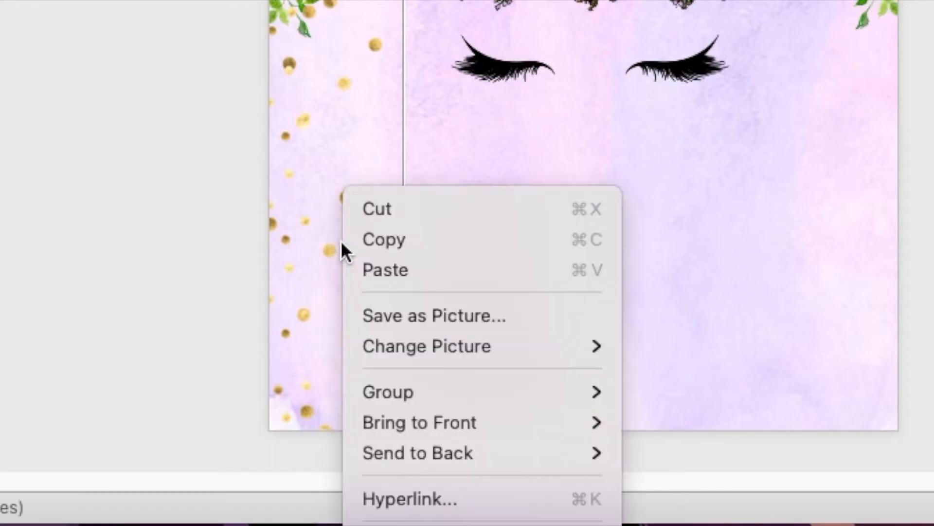
{"action": "left_click", "coordinate": [361, 270]}
{"action": "left_click_drag", "start_coordinate": [361, 411], "coordinate": [550, 409]}
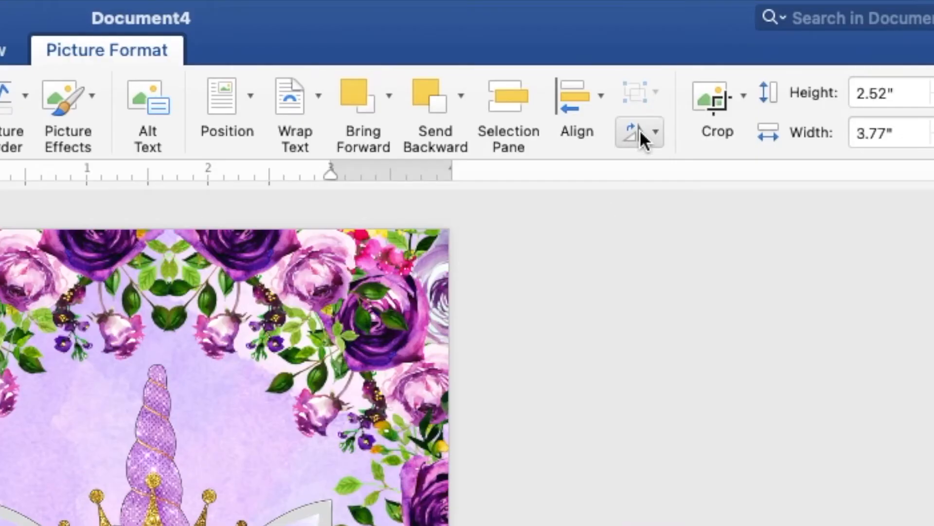
Flip the duplicate gold dots strip horizontally and move it against the page's right edge.
{"action": "left_click", "coordinate": [641, 134]}
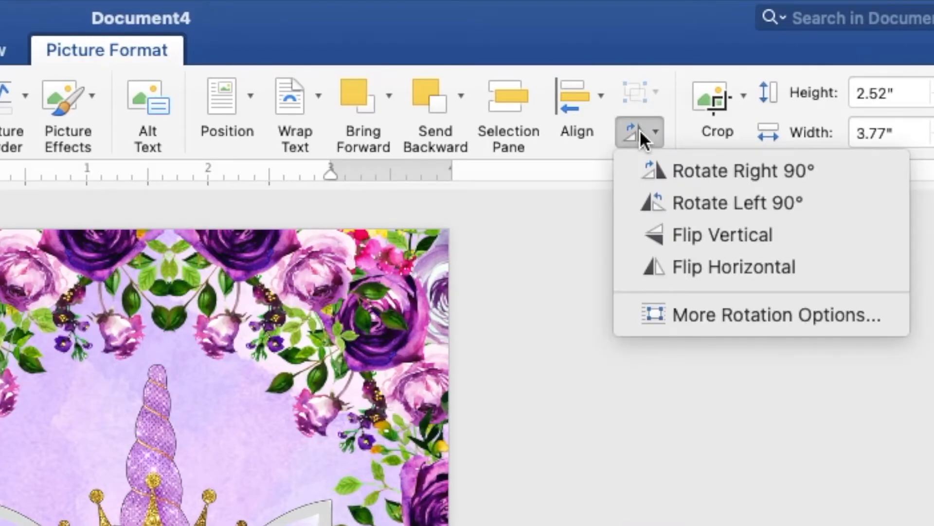
{"action": "left_click", "coordinate": [681, 264]}
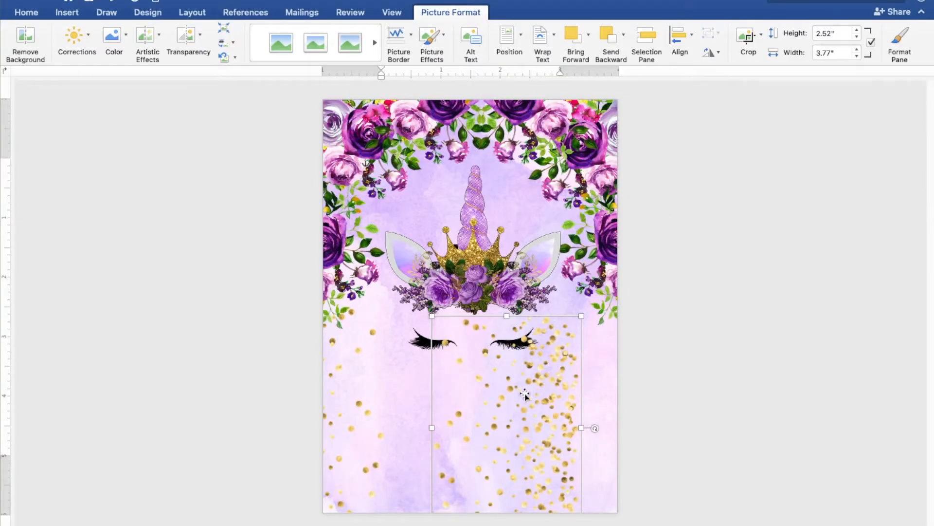
{"action": "left_click_drag", "start_coordinate": [525, 395], "coordinate": [642, 396]}
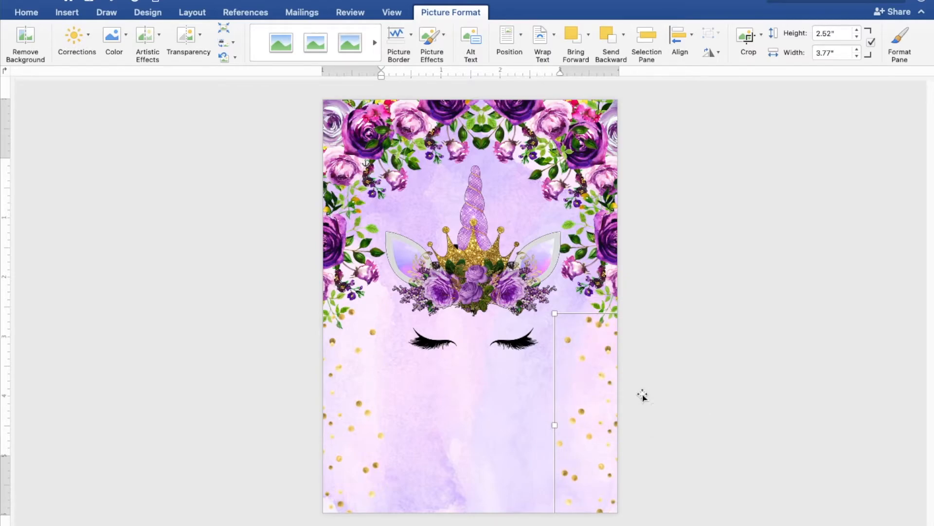
{"action": "left_click", "coordinate": [806, 321]}
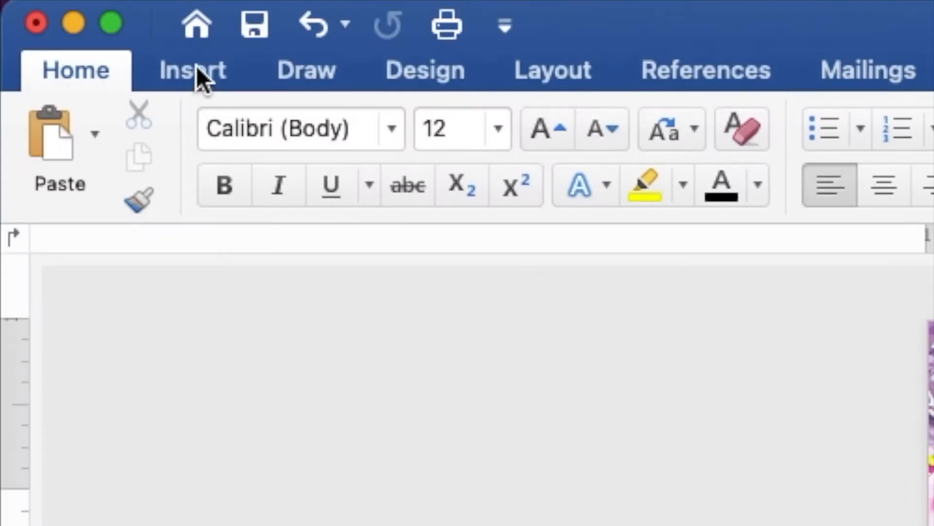
Draw a rectangle below the unicorn's eyelashes and widen it to about 4.21" by 2.52".
{"action": "left_click", "coordinate": [68, 14]}
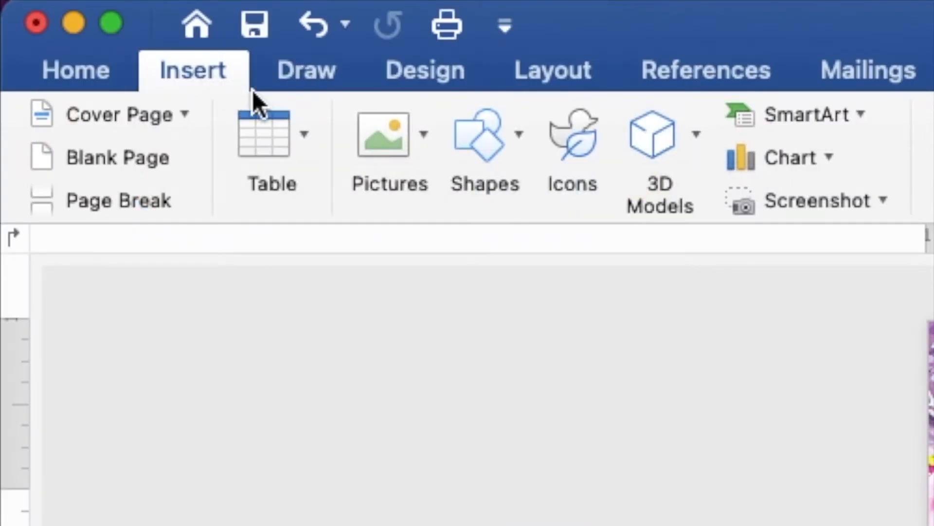
{"action": "left_click", "coordinate": [471, 142]}
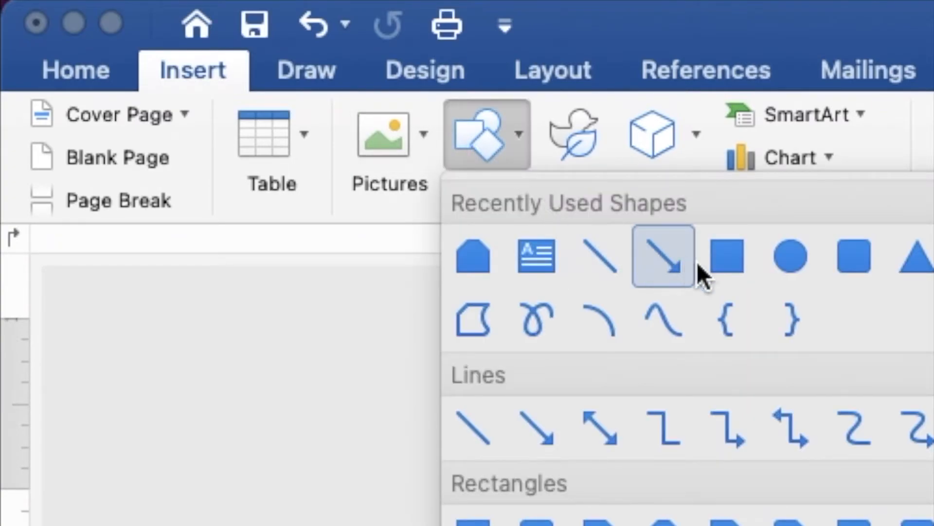
{"action": "left_click", "coordinate": [724, 262]}
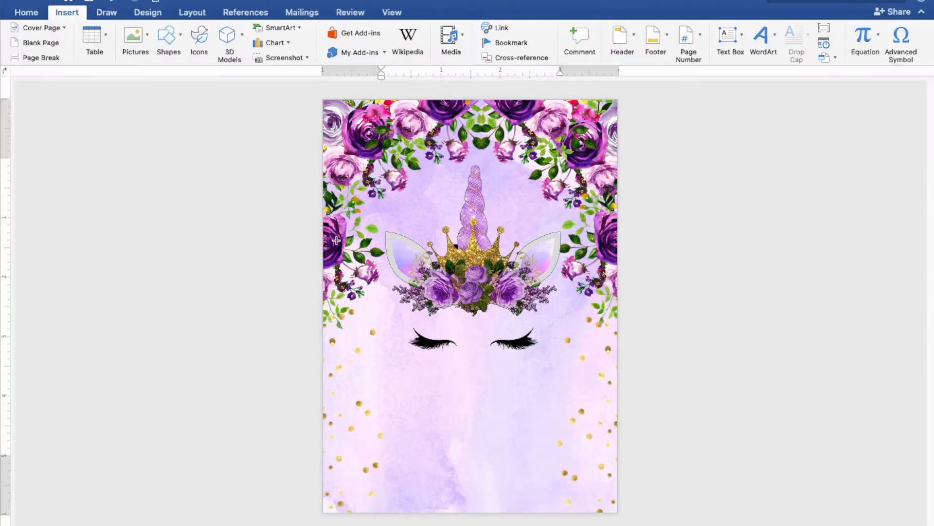
{"action": "left_click_drag", "start_coordinate": [368, 350], "coordinate": [562, 492]}
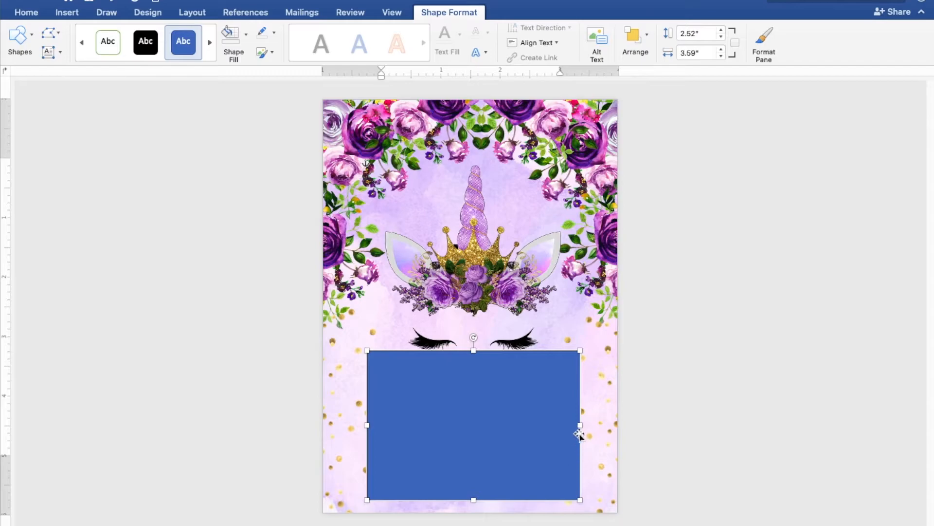
{"action": "left_click_drag", "start_coordinate": [582, 427], "coordinate": [594, 427]}
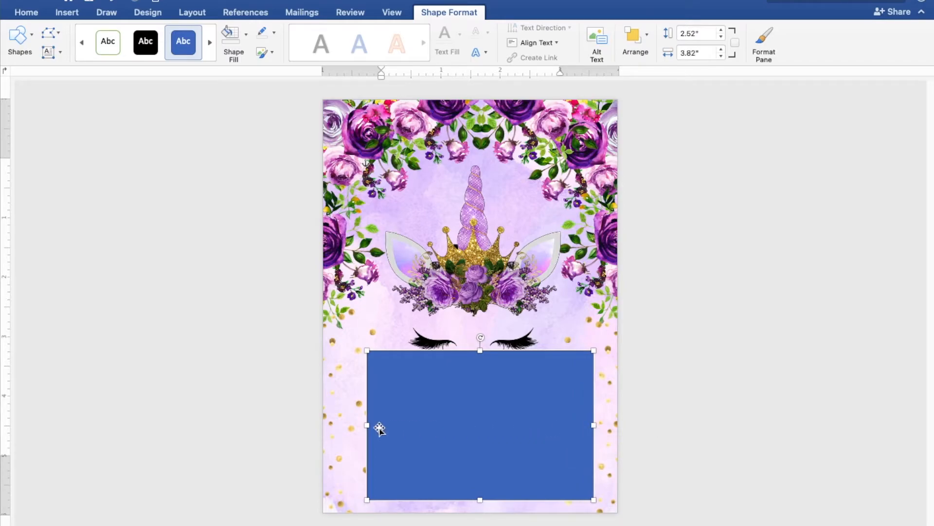
{"action": "left_click_drag", "start_coordinate": [363, 425], "coordinate": [344, 427]}
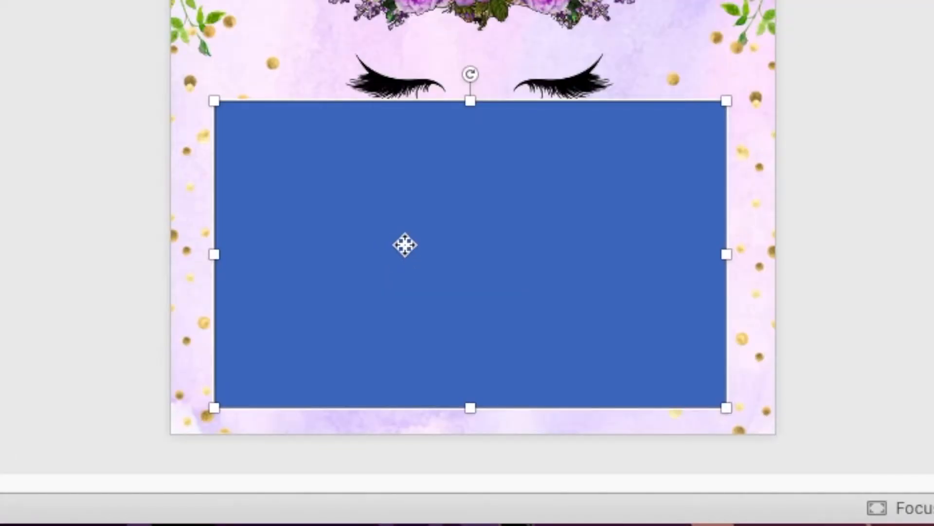
{"action": "right_click", "coordinate": [437, 420]}
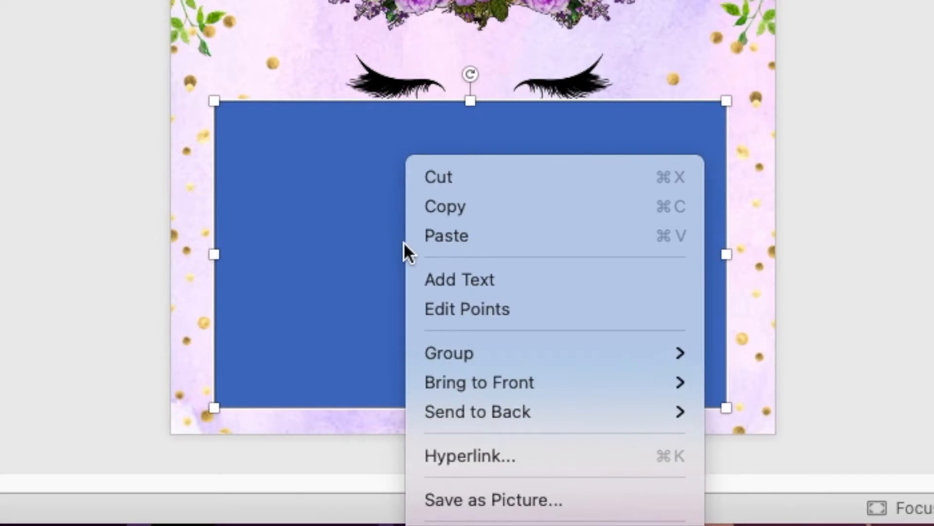
Type 'A magical day is on the way!' and the celebrant's name turning 7 in the rectangle.
{"action": "left_click", "coordinate": [439, 278]}
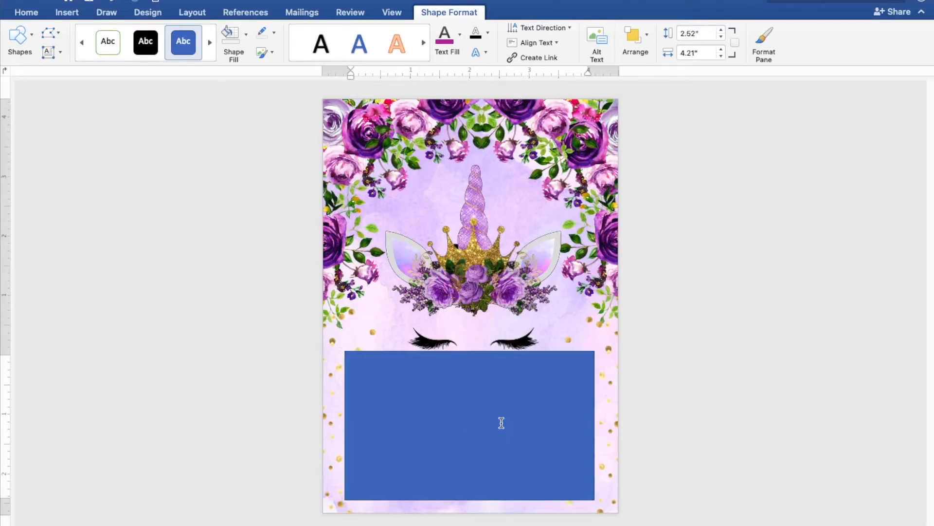
{"action": "scroll", "coordinate": [501, 423], "scroll_direction": "up", "scroll_amount": 5}
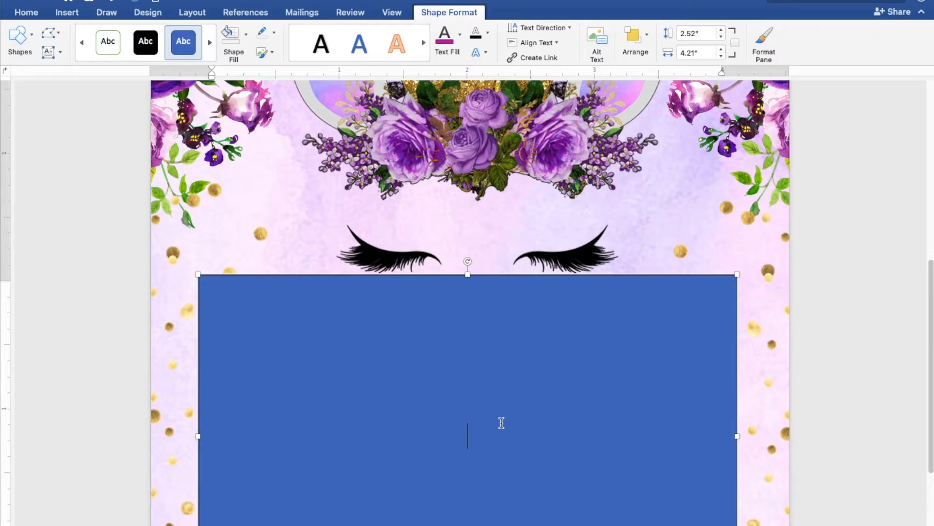
{"action": "scroll", "coordinate": [501, 423], "scroll_direction": "down", "scroll_amount": 5}
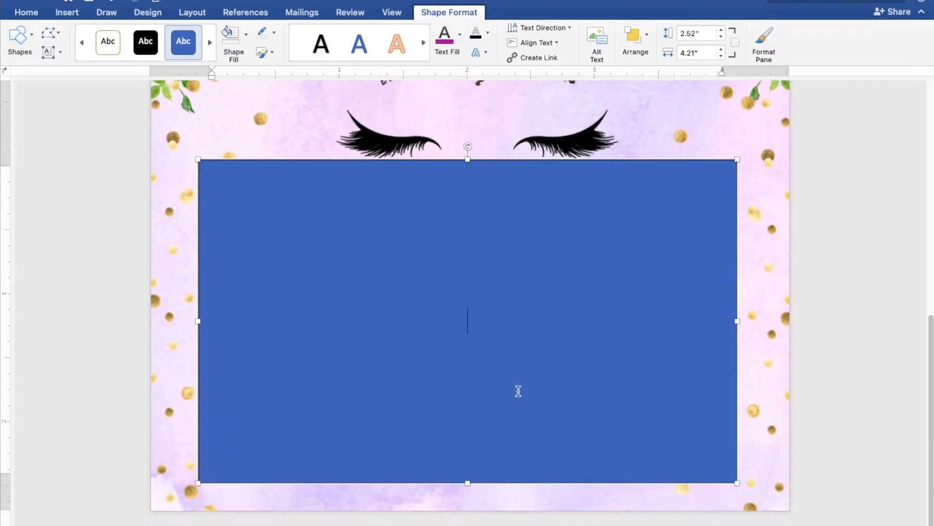
{"action": "type", "text": "A magical"}
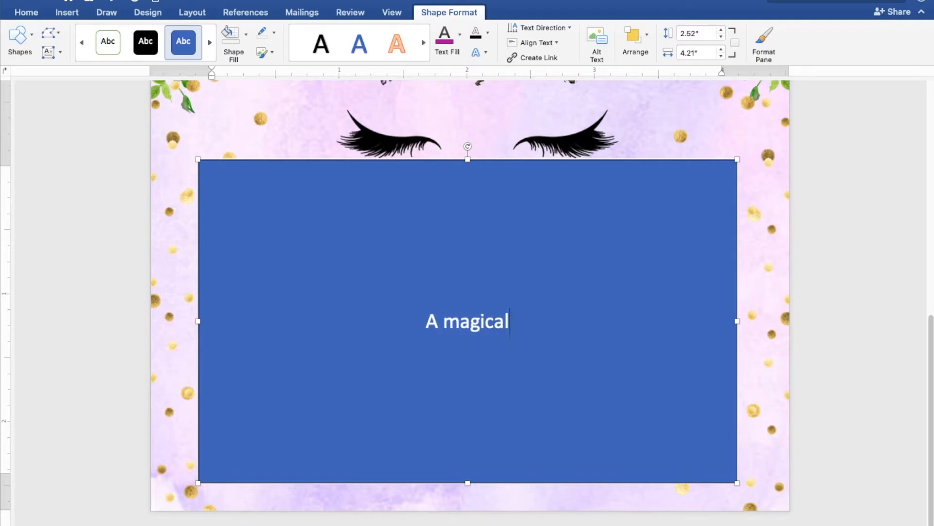
{"action": "type", "text": " day i"}
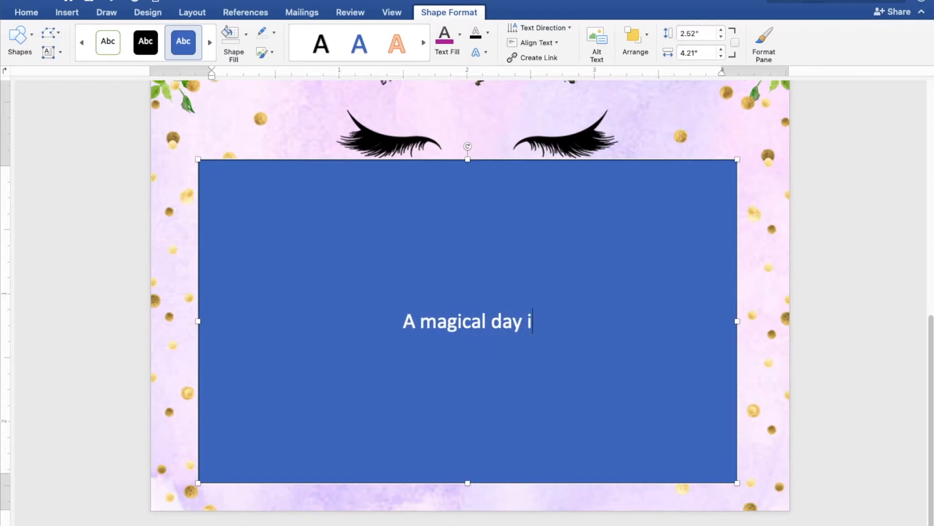
{"action": "type", "text": "s on the wqa"}
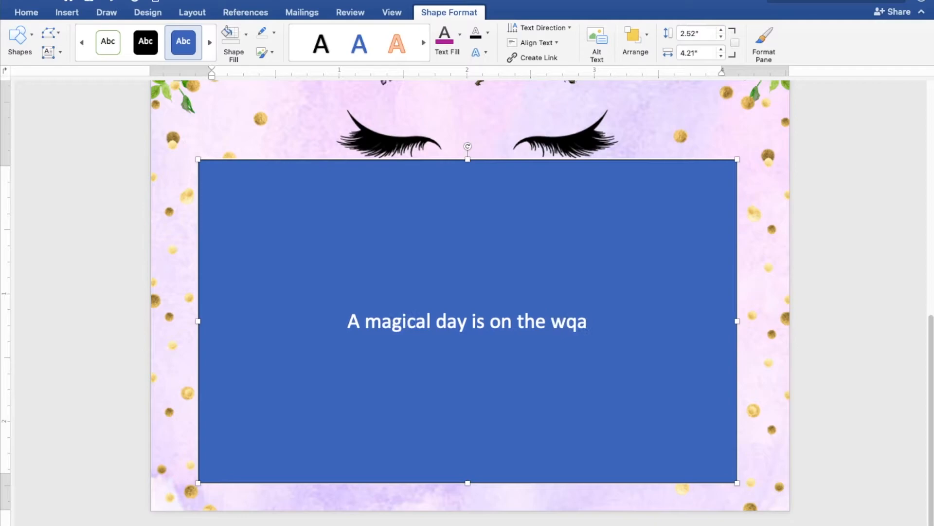
{"action": "key", "text": "BackSpace"}
{"action": "key", "text": "BackSpace"}
{"action": "type", "text": "ay!"}
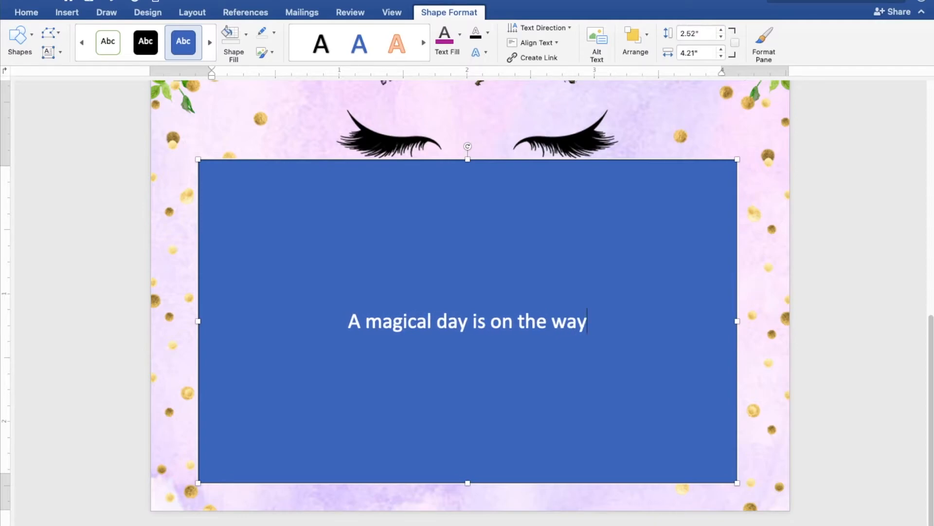
{"action": "key", "text": "Return"}
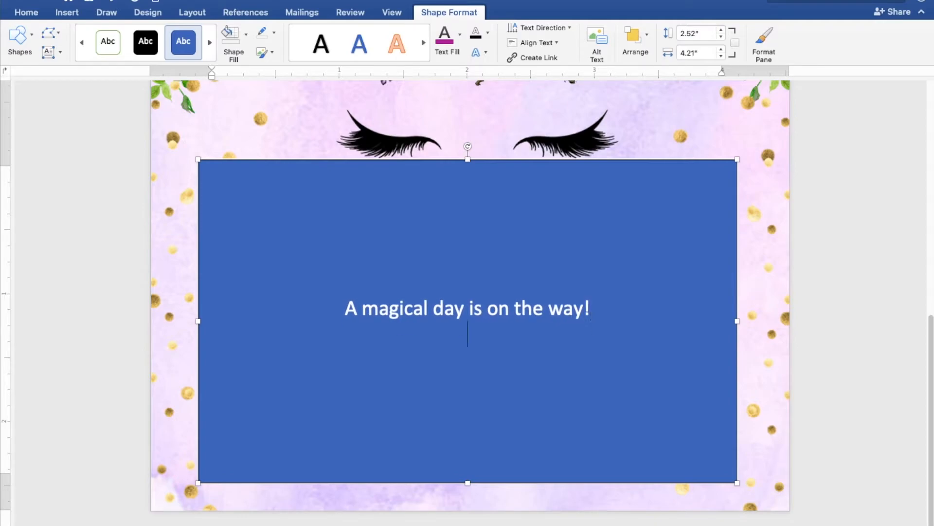
{"action": "key", "text": "Return"}
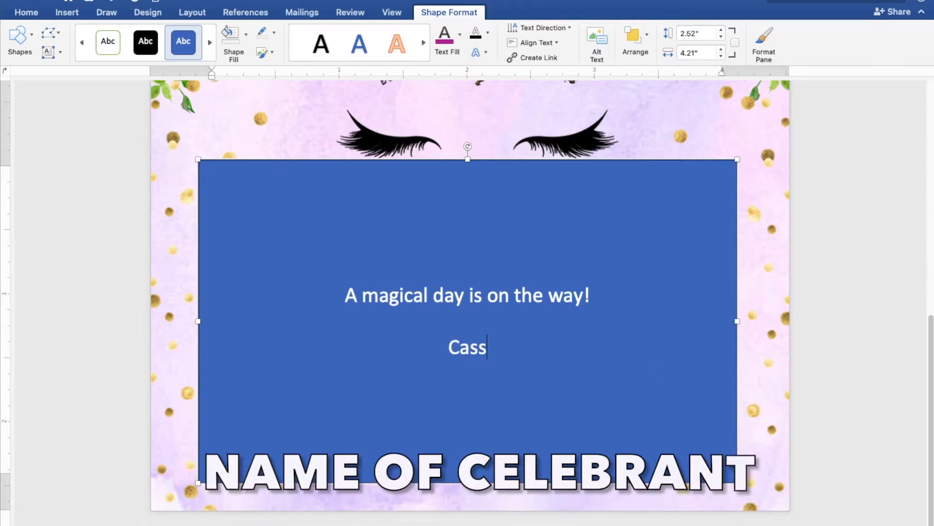
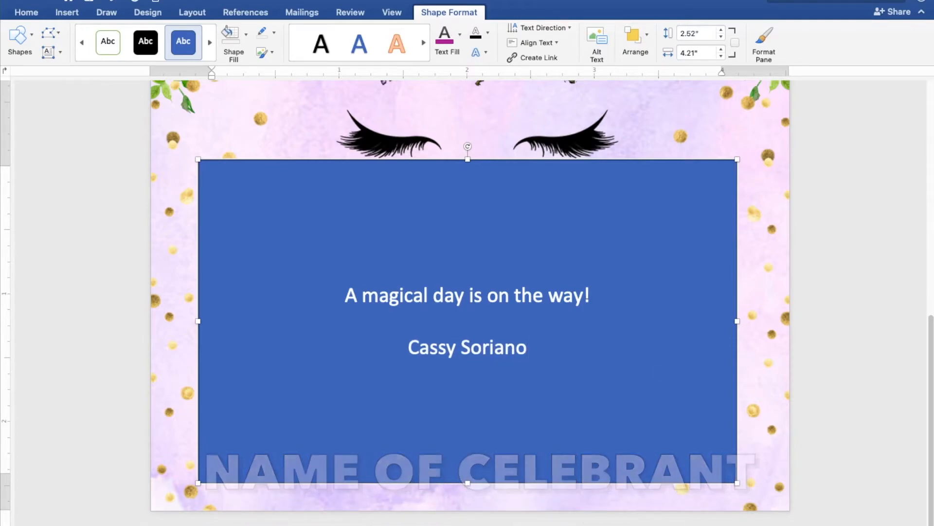
{"action": "type", "text": " is turni"}
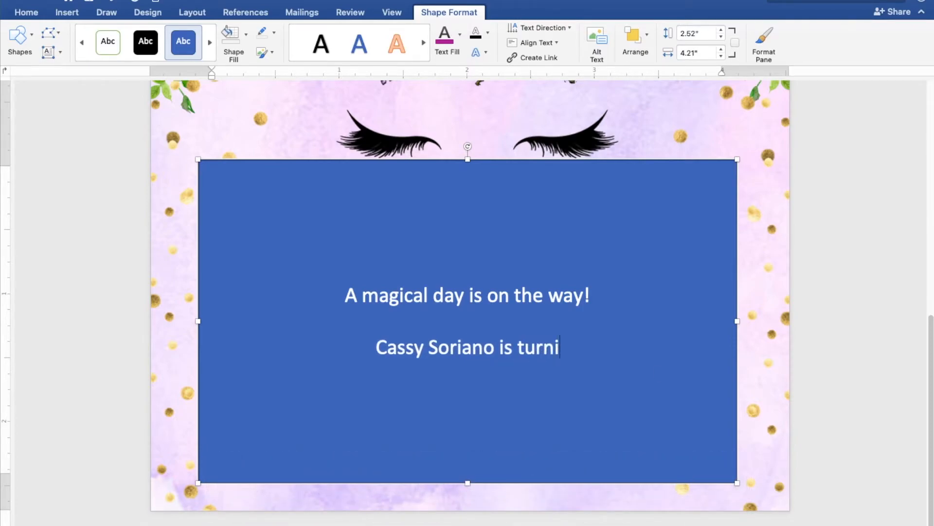
{"action": "type", "text": "ng 7!"}
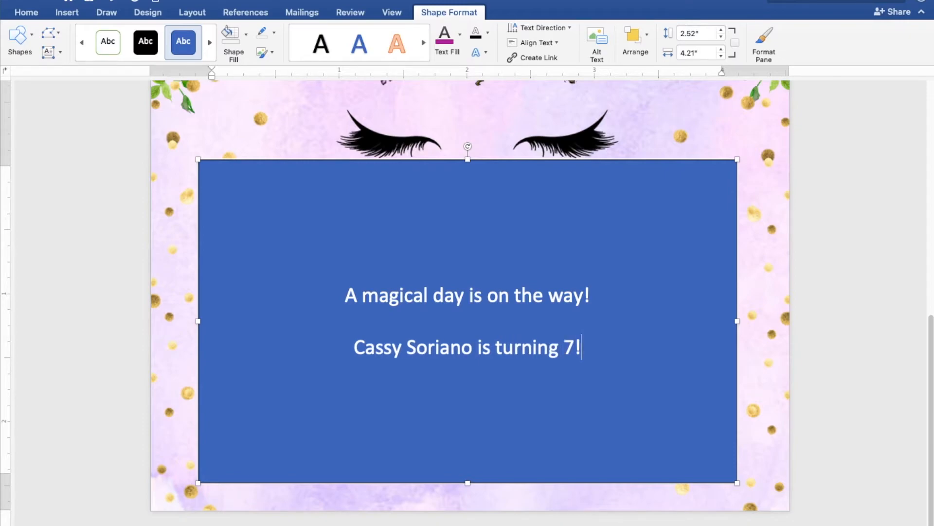
{"action": "key", "text": "Return"}
{"action": "key", "text": "Return"}
Add PLEASE JOIN US, SUNDAY, OCTOBER 3, 2021, 3:00 PM TO 5:00 PM, and JAPANESE GARDEN, TONDALIGAN BEACH, DAGUPAN CITY lines.
{"action": "type", "text": "PLEASE JOIN US"}
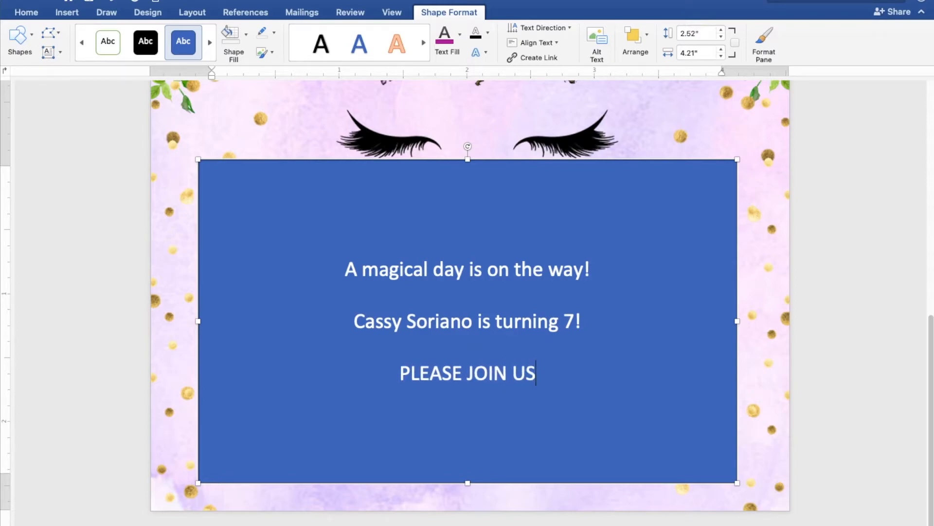
{"action": "key", "text": "Return"}
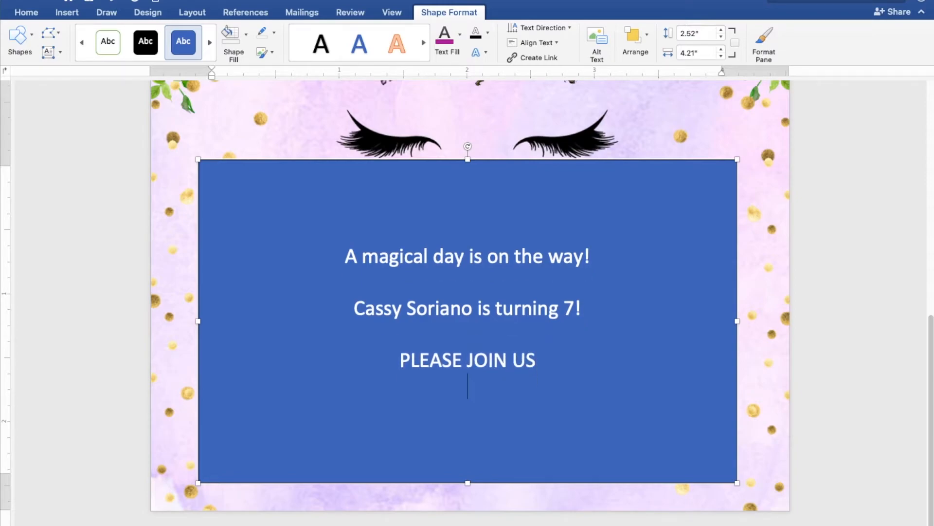
{"action": "type", "text": "SUNDAY"}
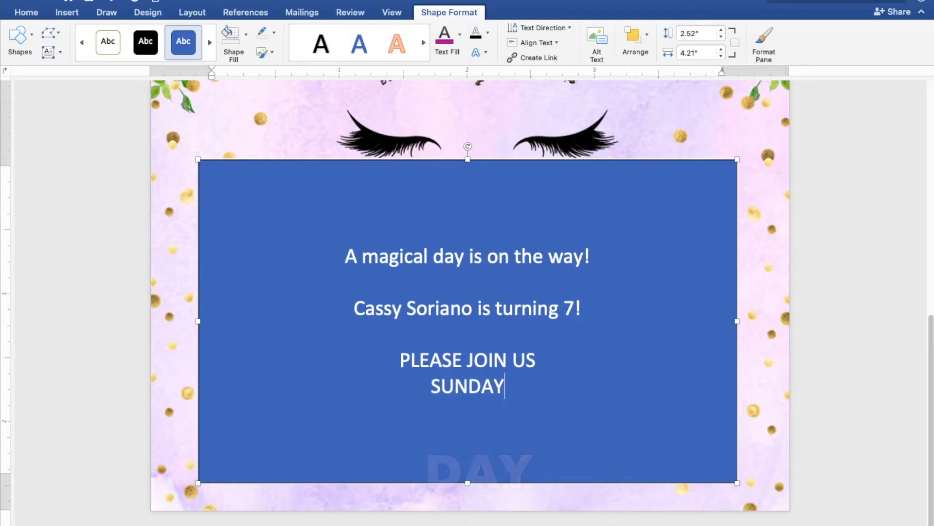
{"action": "key", "text": "Return"}
{"action": "type", "text": "OC"}
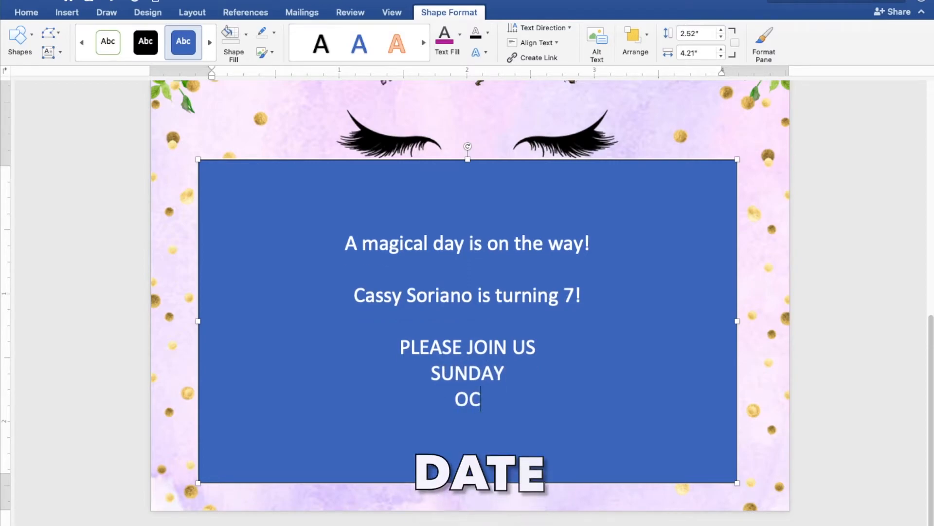
{"action": "type", "text": "TOBER 3, 2021"}
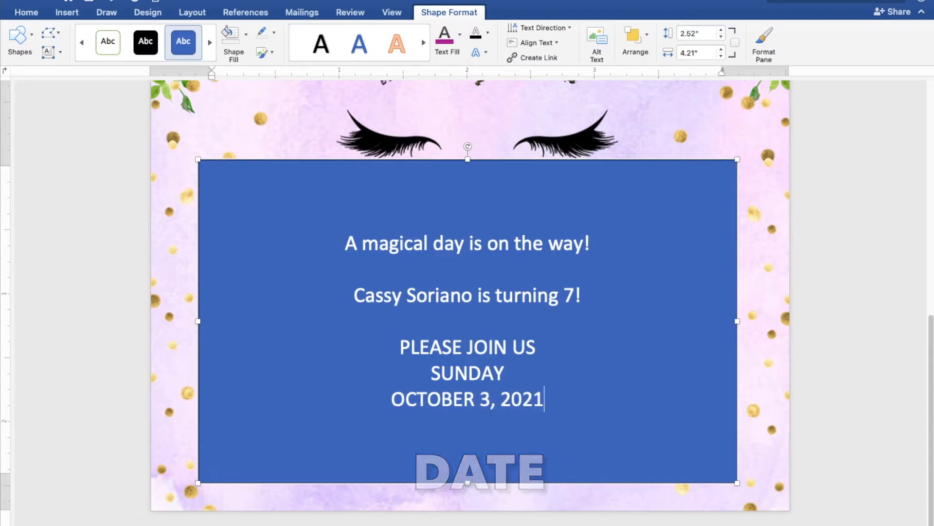
{"action": "key", "text": "Return"}
{"action": "type", "text": "3:00 P"}
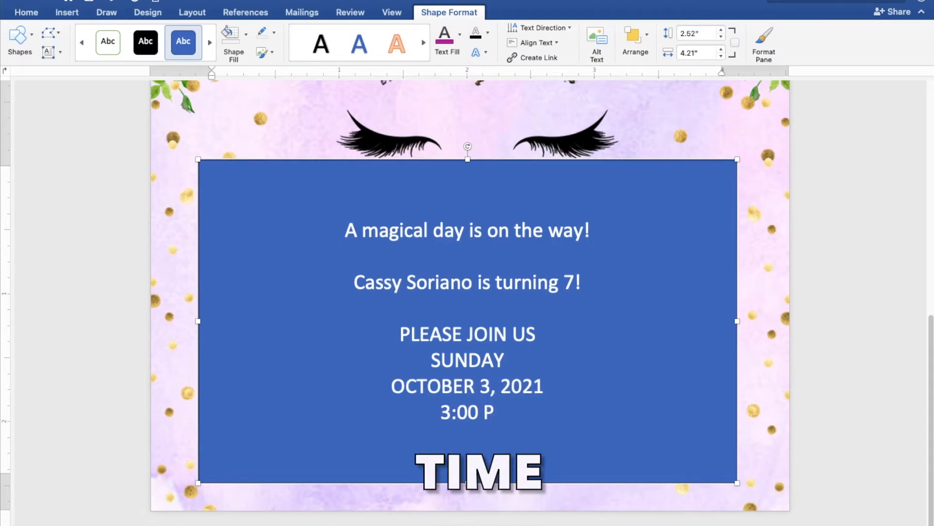
{"action": "type", "text": "M TO 5:00 PM"}
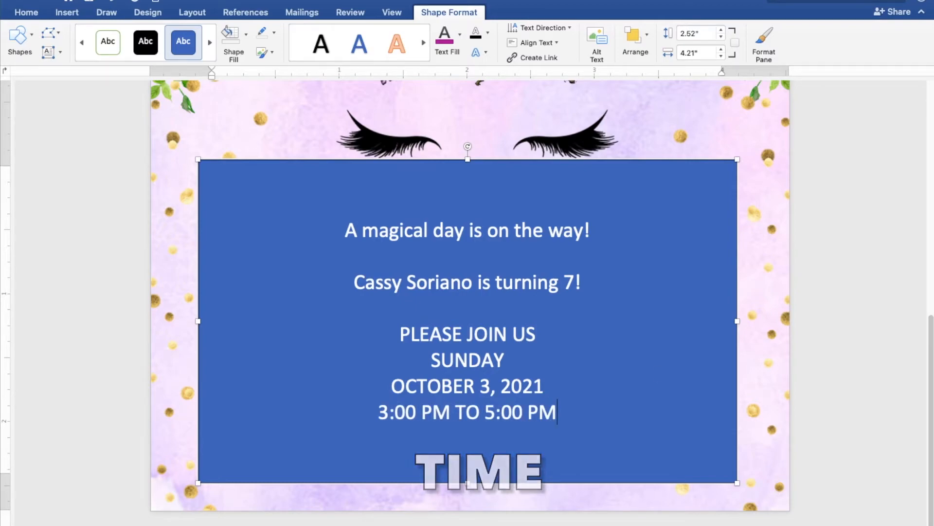
{"action": "key", "text": "Return"}
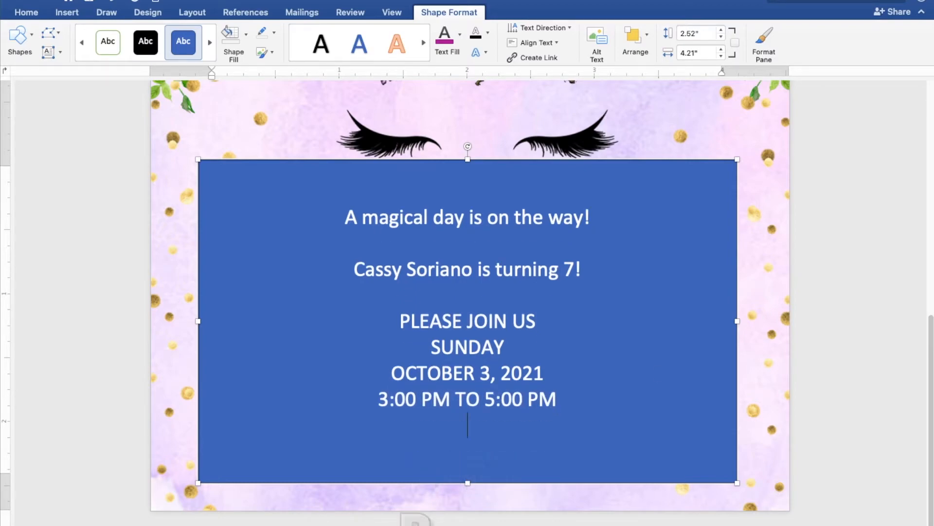
{"action": "type", "text": "JAPANESE GARDEN"}
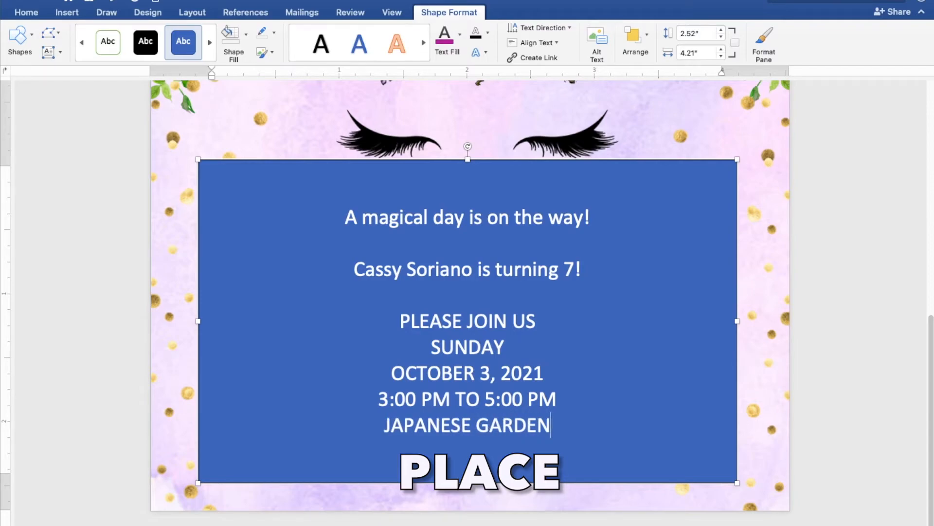
{"action": "key", "text": "Return"}
{"action": "type", "text": "TONDALIGAN BEACH"}
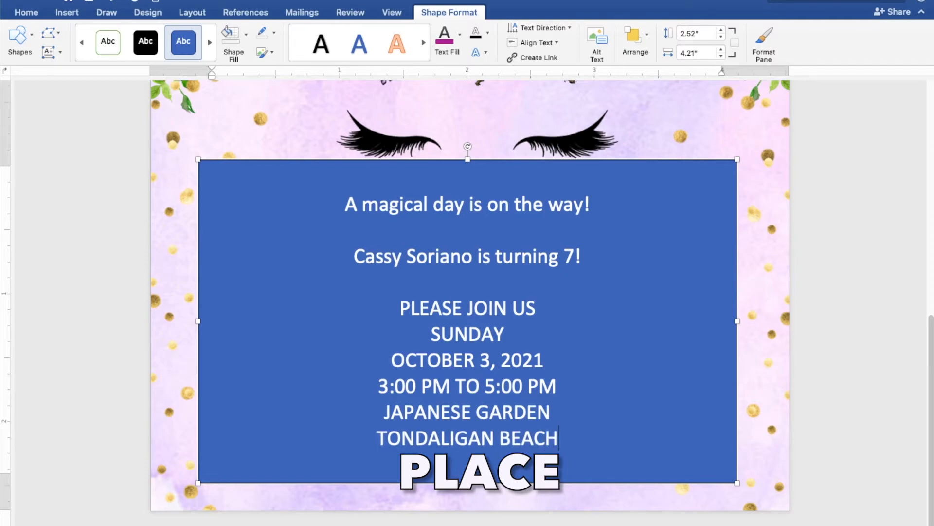
{"action": "key", "text": "Return"}
{"action": "type", "text": "DAGUPAN"}
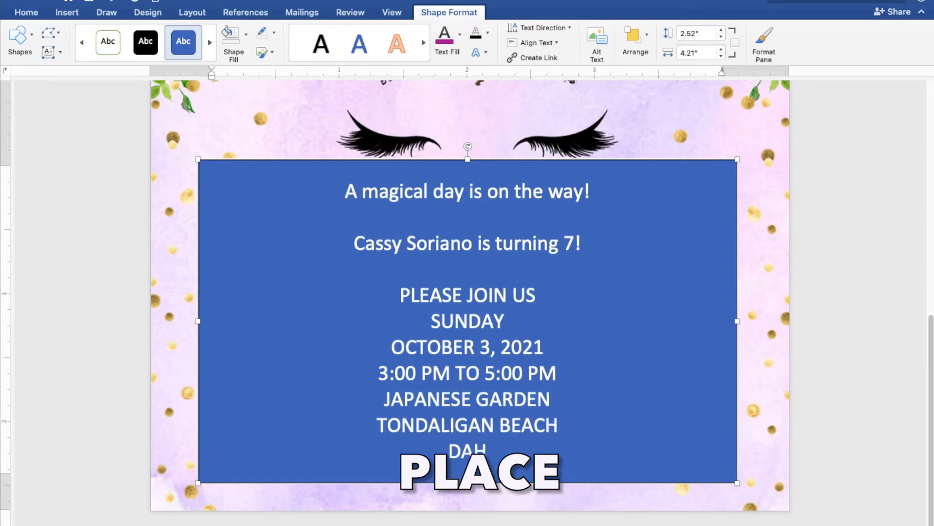
{"action": "type", "text": " CITY"}
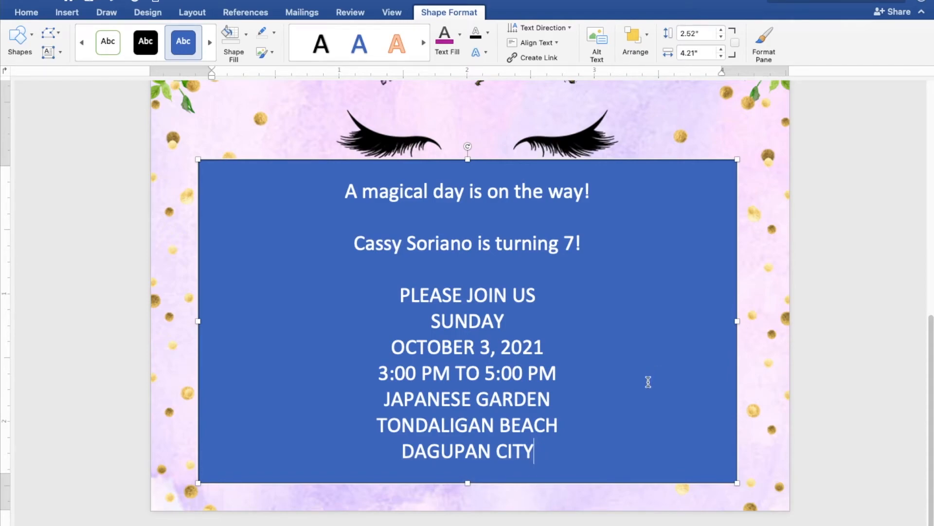
Give the text box No Fill and No Outline, and make its text black.
{"action": "left_click_drag", "start_coordinate": [532, 446], "coordinate": [351, 194]}
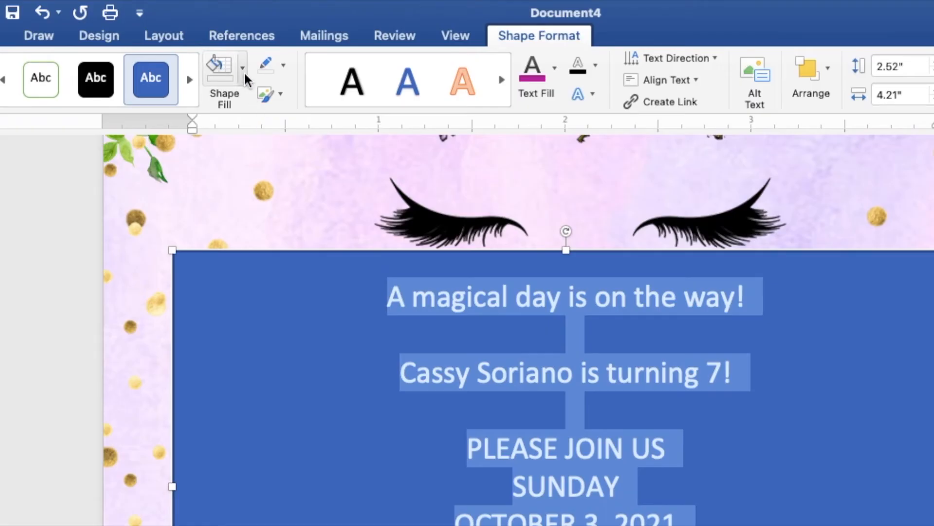
{"action": "left_click", "coordinate": [247, 38]}
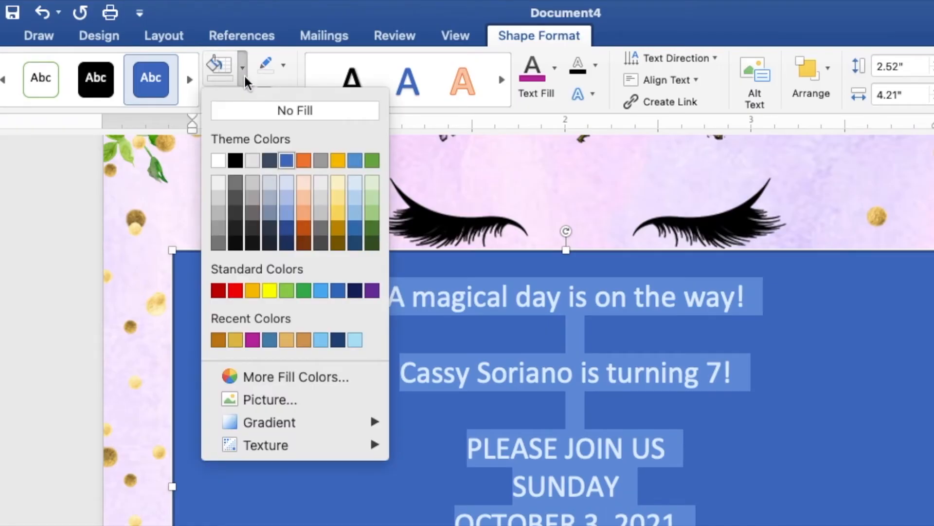
{"action": "left_click", "coordinate": [256, 111]}
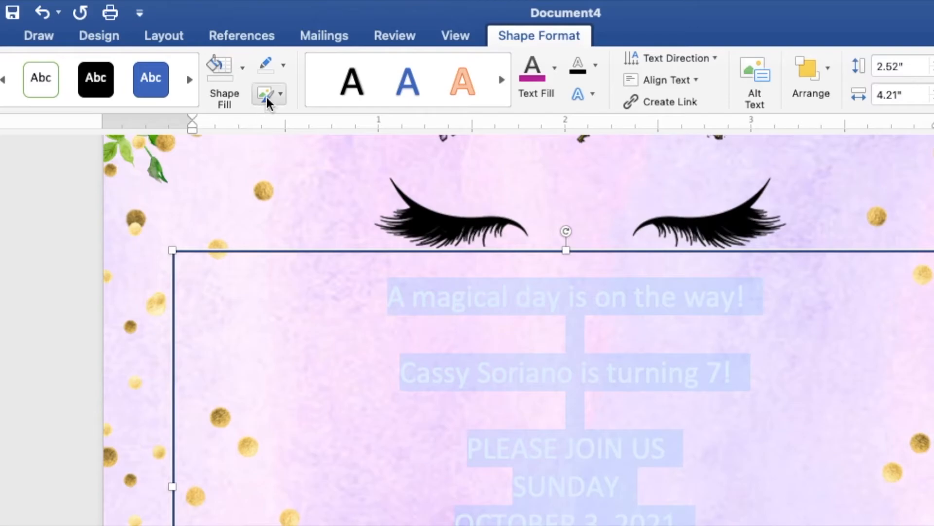
{"action": "left_click", "coordinate": [284, 65]}
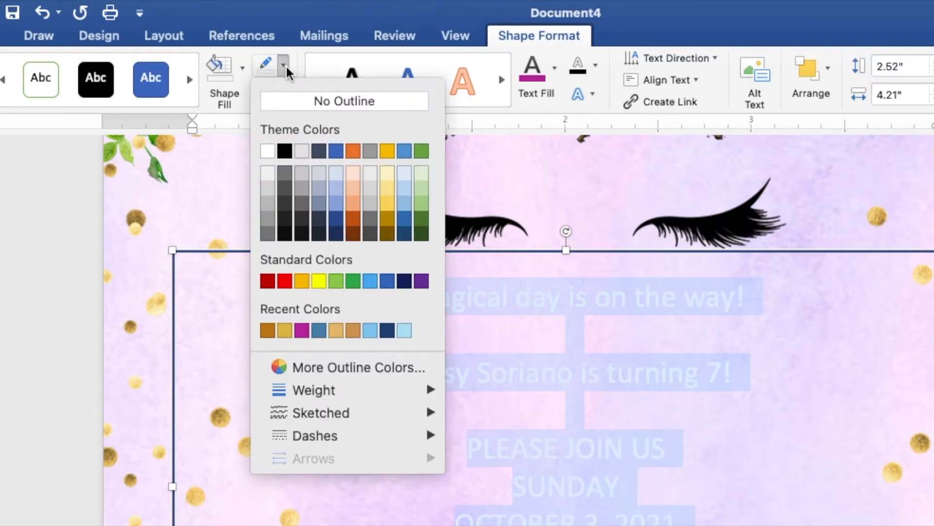
{"action": "left_click", "coordinate": [293, 102]}
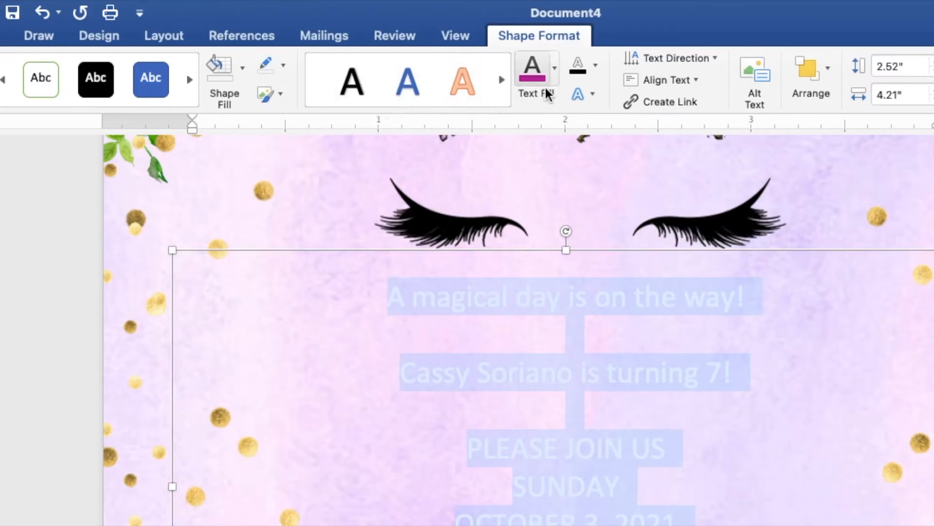
{"action": "left_click", "coordinate": [554, 71]}
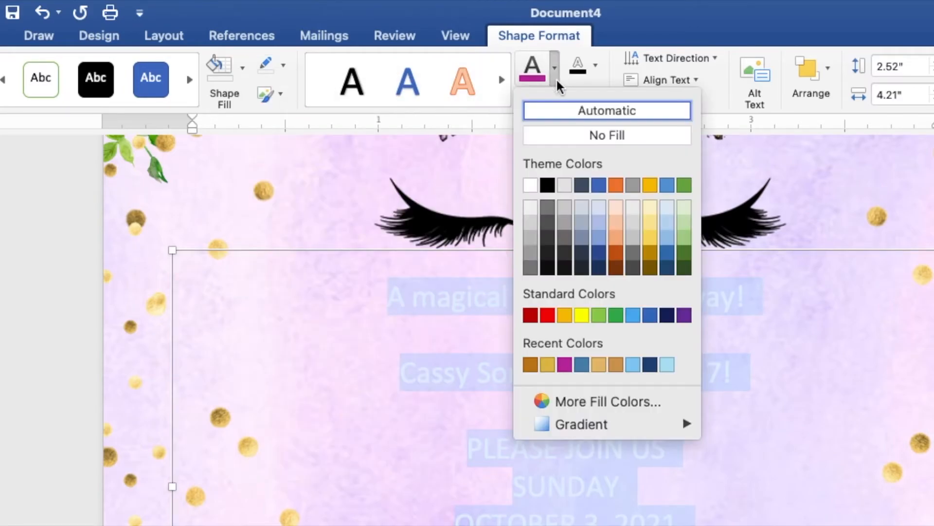
{"action": "left_click", "coordinate": [547, 185]}
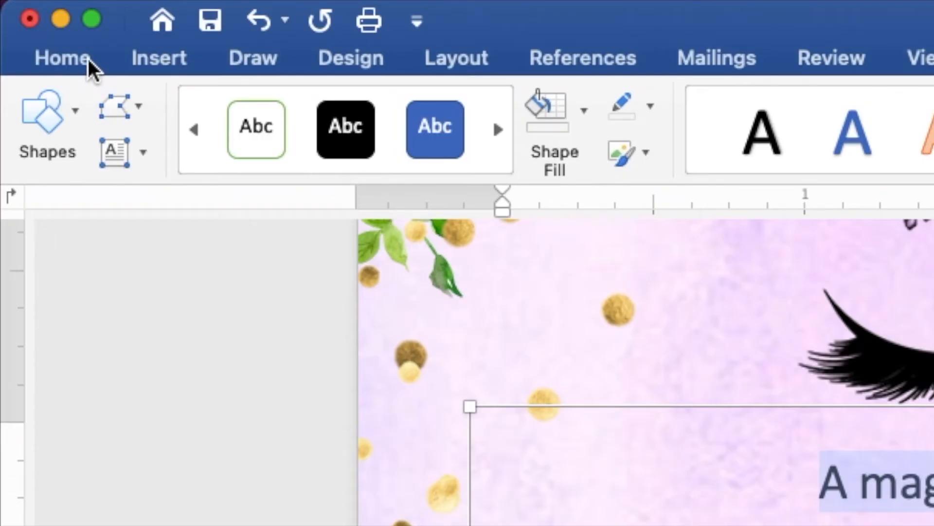
Set the selected invitation text to Arial at 9 pt.
{"action": "left_click", "coordinate": [89, 59]}
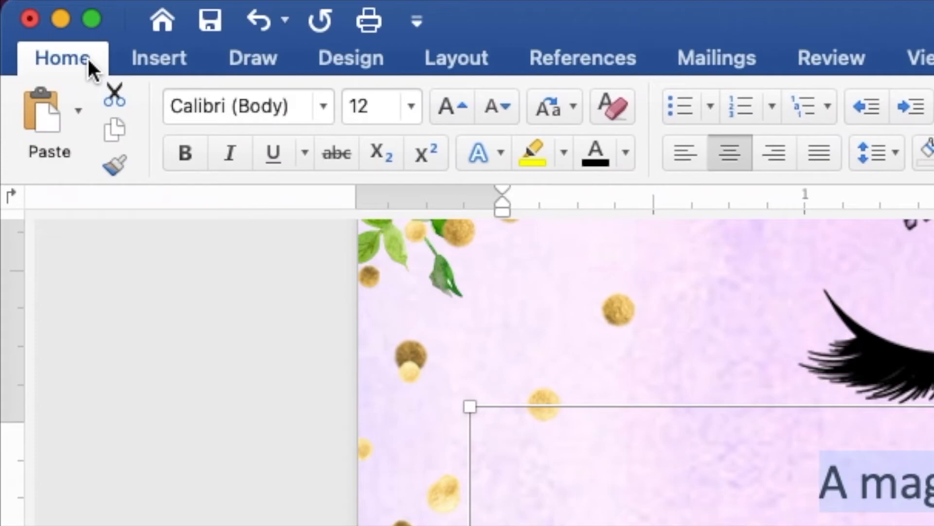
{"action": "left_click", "coordinate": [323, 111]}
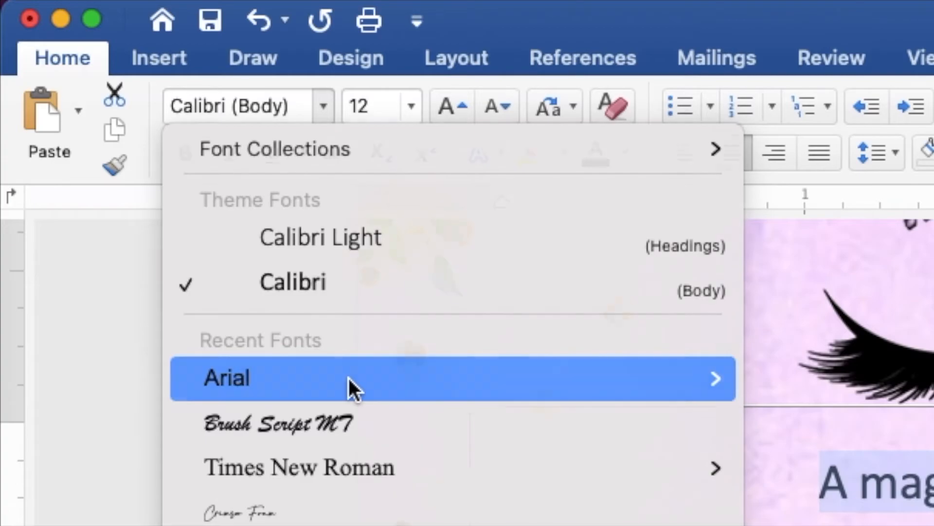
{"action": "left_click", "coordinate": [348, 378]}
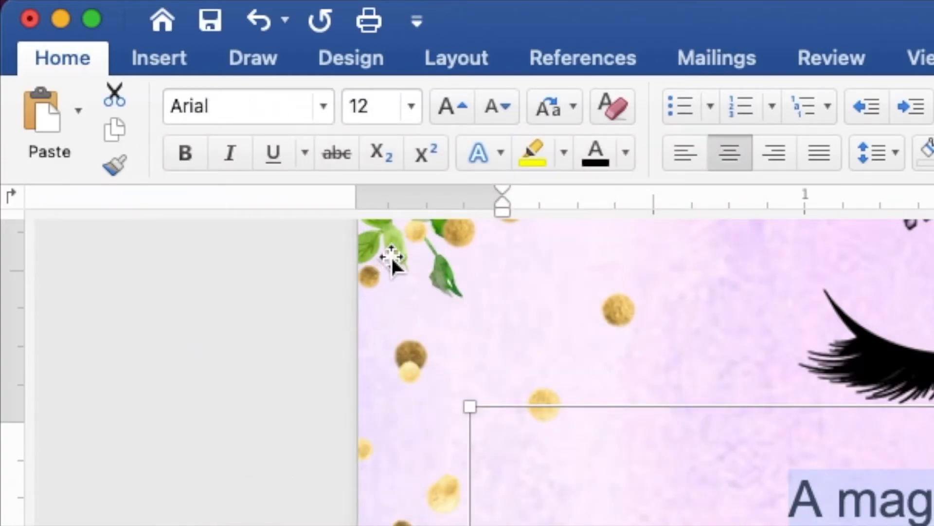
{"action": "left_click", "coordinate": [351, 104]}
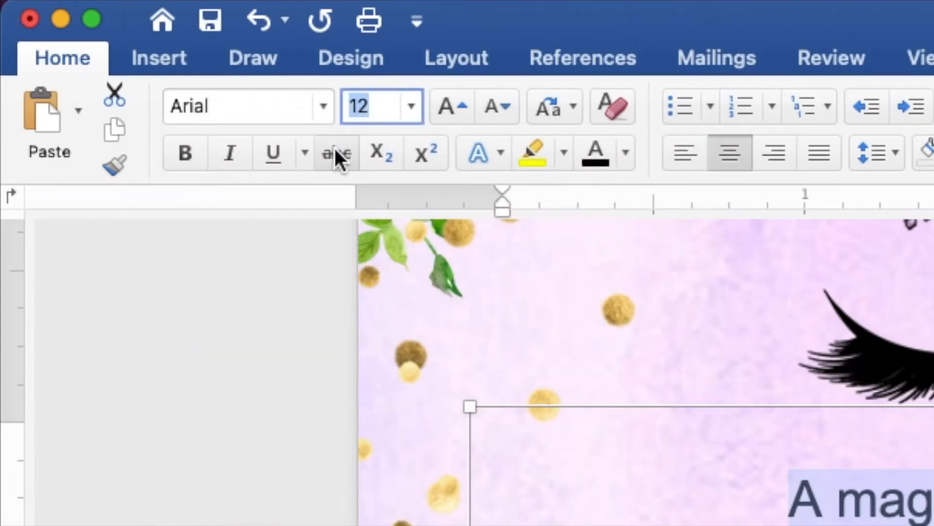
{"action": "type", "text": "9"}
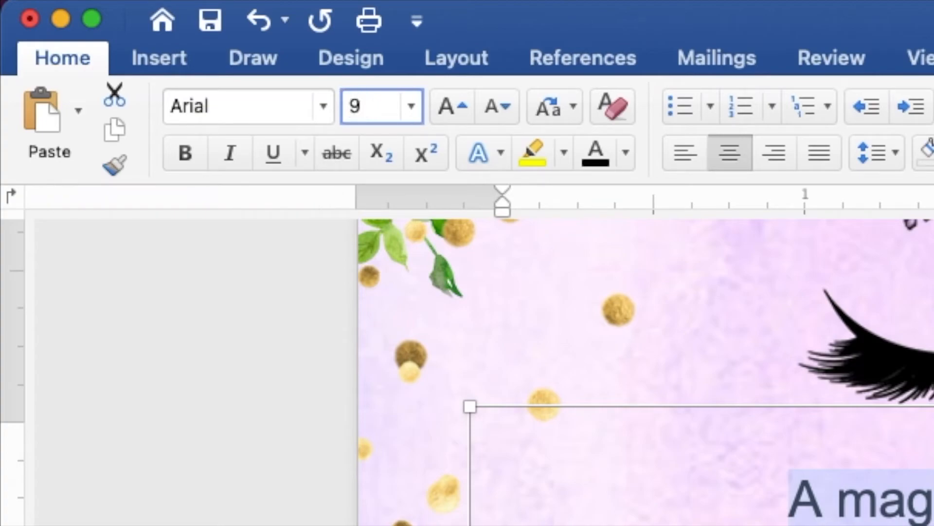
{"action": "key", "text": "Return"}
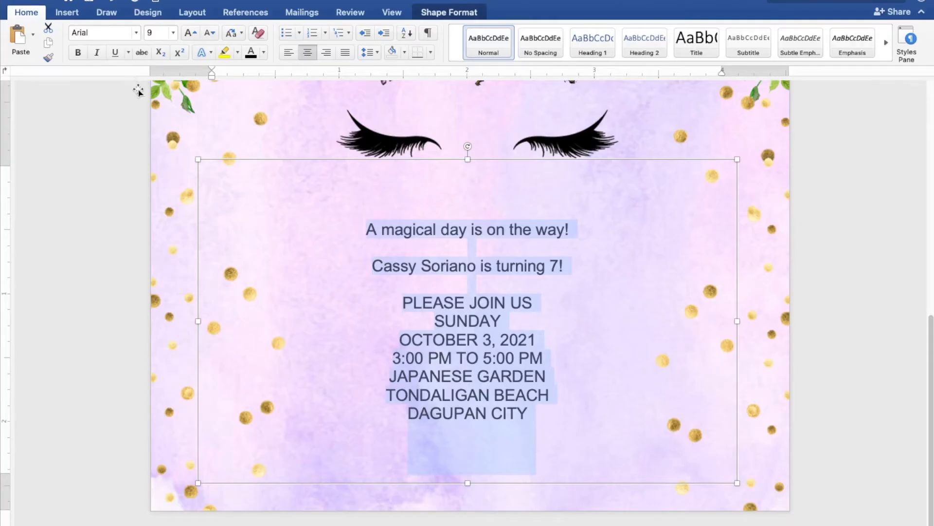
{"action": "left_click", "coordinate": [578, 269]}
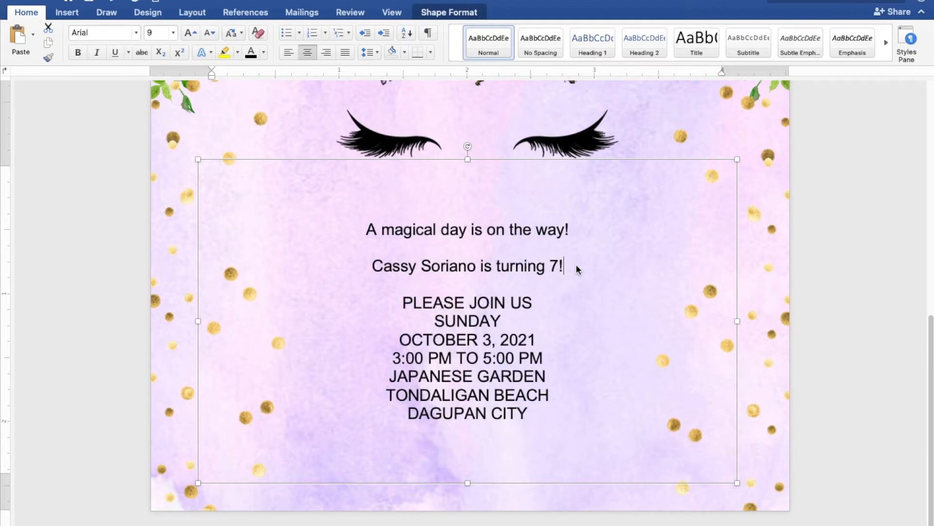
Set the first two invitation lines to Brush Script MT at 30 pt.
{"action": "left_click_drag", "start_coordinate": [578, 265], "coordinate": [364, 233]}
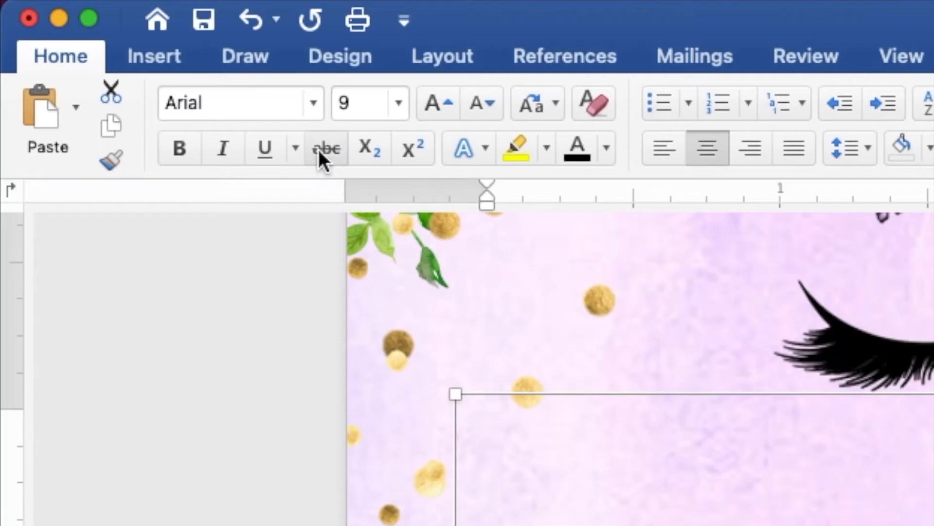
{"action": "left_click", "coordinate": [312, 102]}
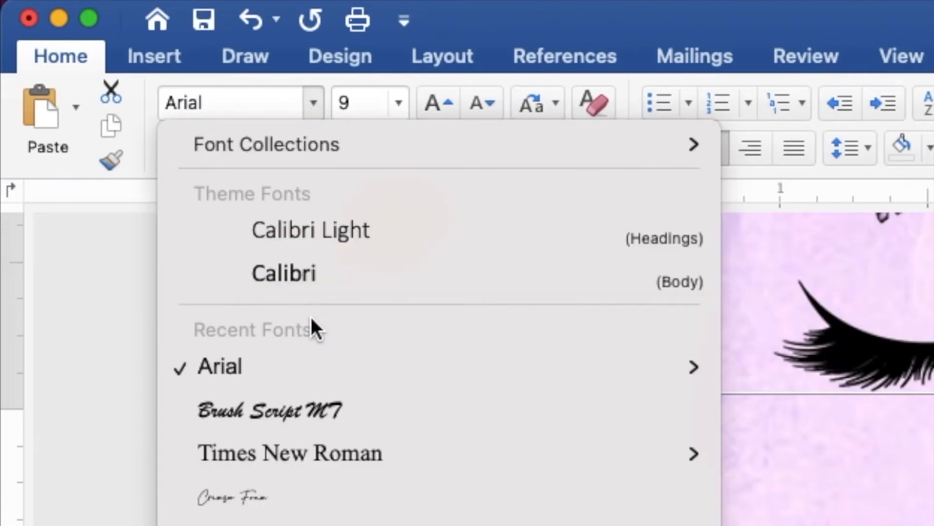
{"action": "left_click", "coordinate": [311, 425]}
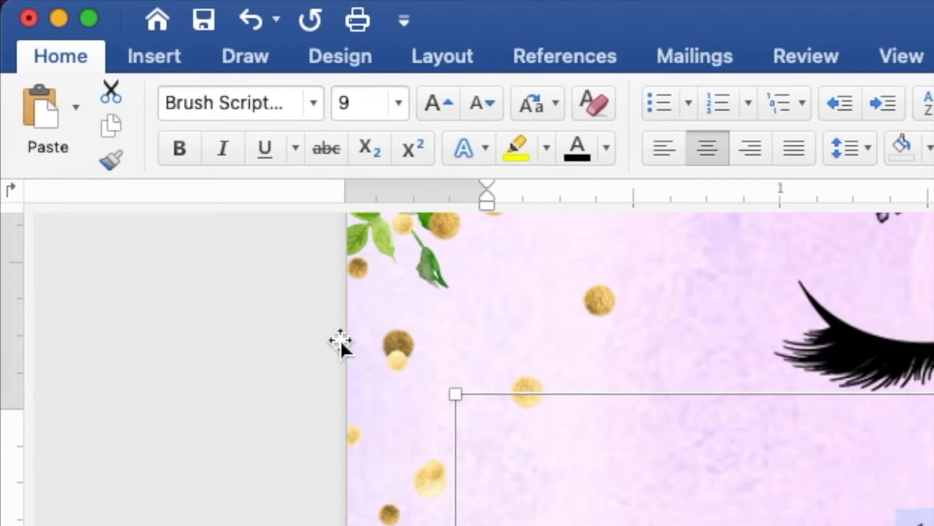
{"action": "left_click_drag", "start_coordinate": [372, 108], "coordinate": [344, 101]}
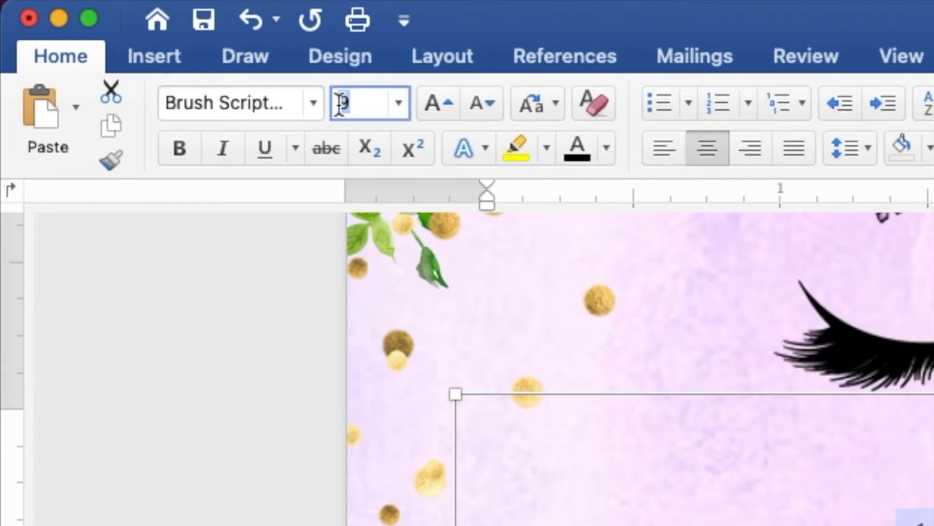
{"action": "type", "text": "30"}
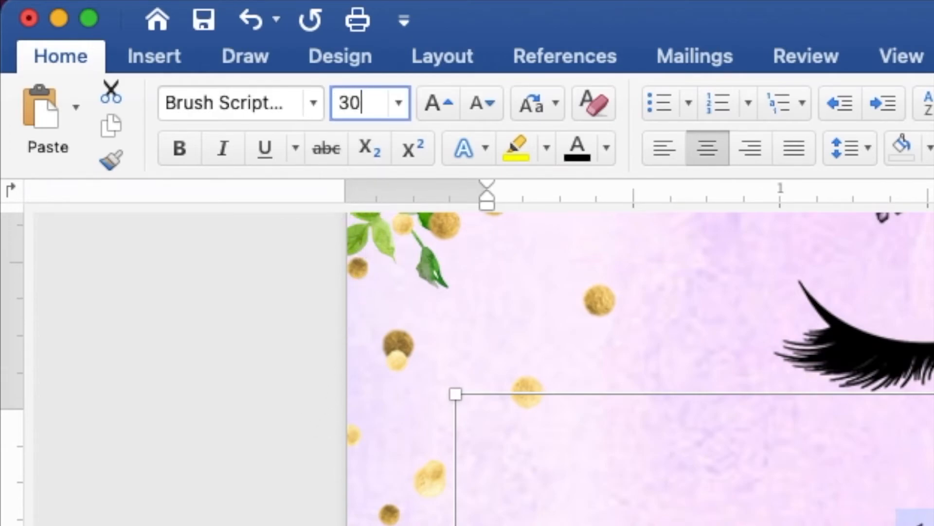
{"action": "key", "text": "Return"}
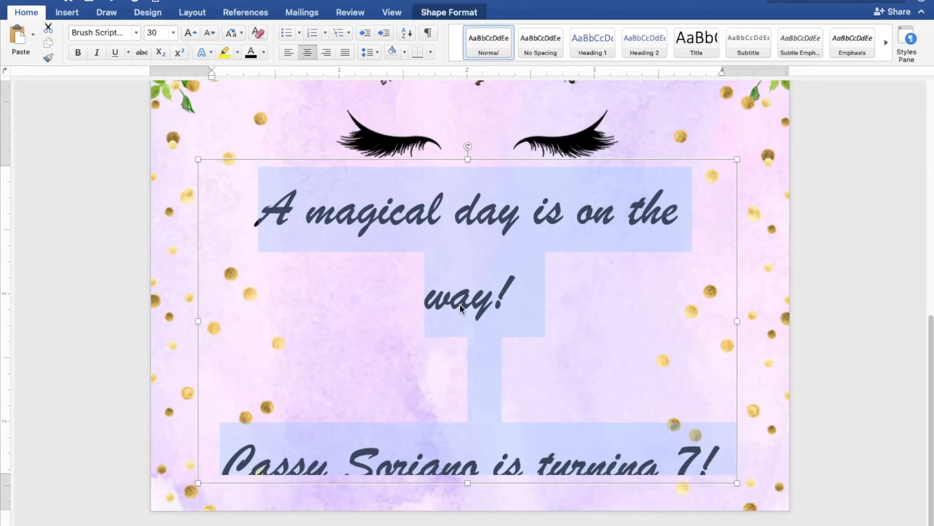
Make the opening greeting 20 pt brown and delete the blank line beneath it.
{"action": "left_click_drag", "start_coordinate": [539, 310], "coordinate": [281, 228]}
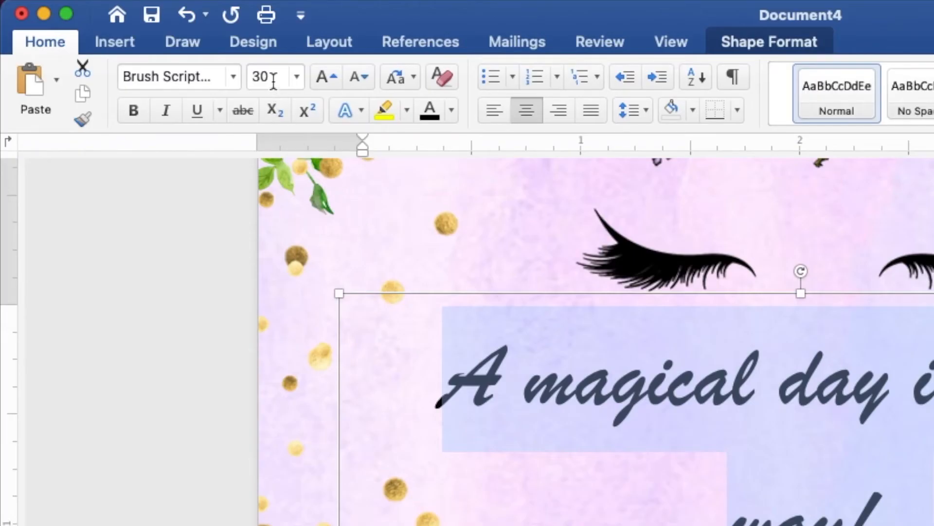
{"action": "left_click", "coordinate": [273, 78]}
{"action": "type", "text": "20"}
{"action": "key", "text": "Return"}
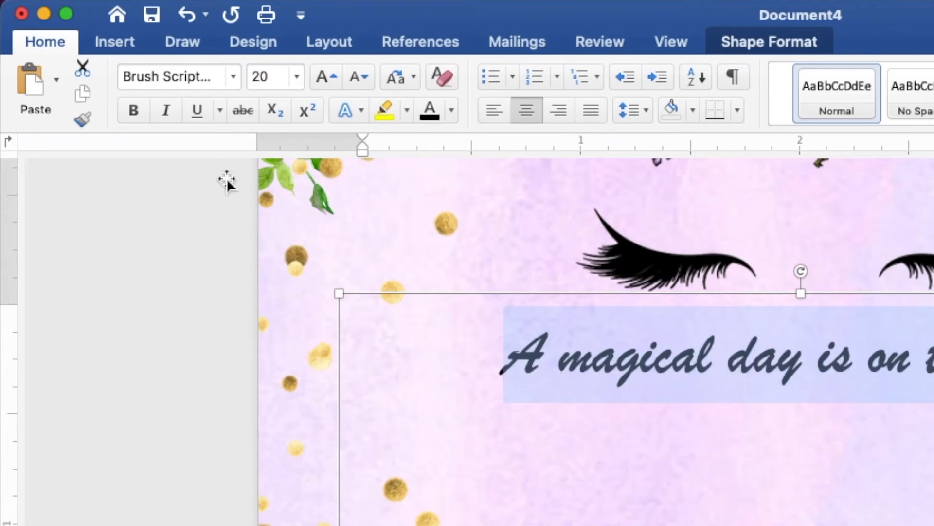
{"action": "left_click", "coordinate": [452, 110]}
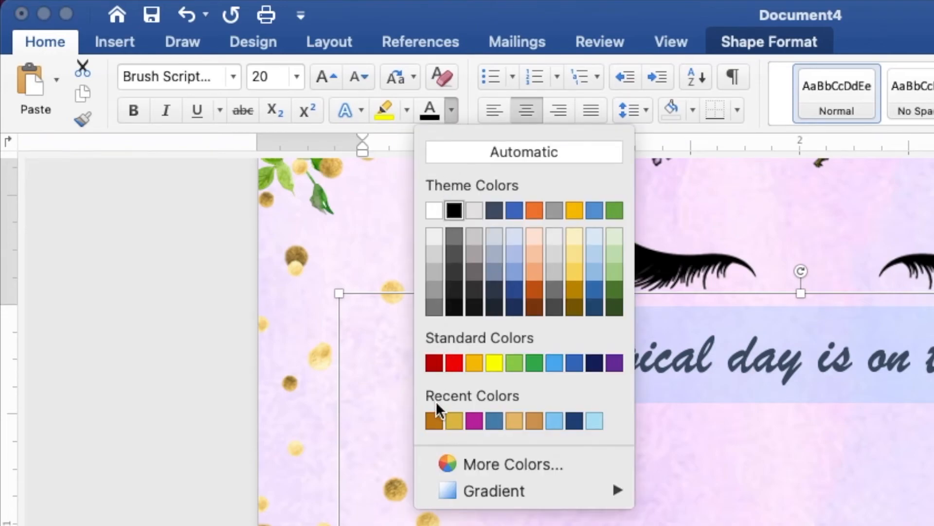
{"action": "left_click", "coordinate": [434, 420]}
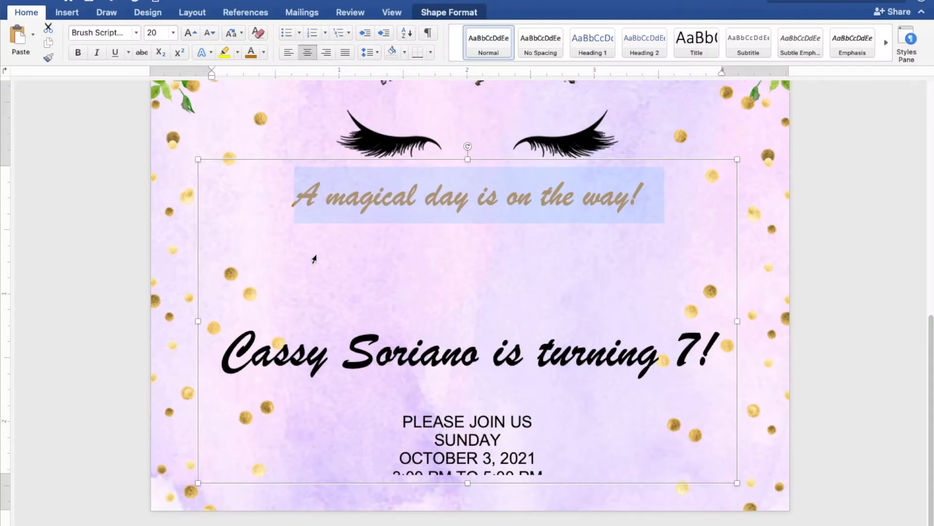
{"action": "left_click", "coordinate": [490, 271]}
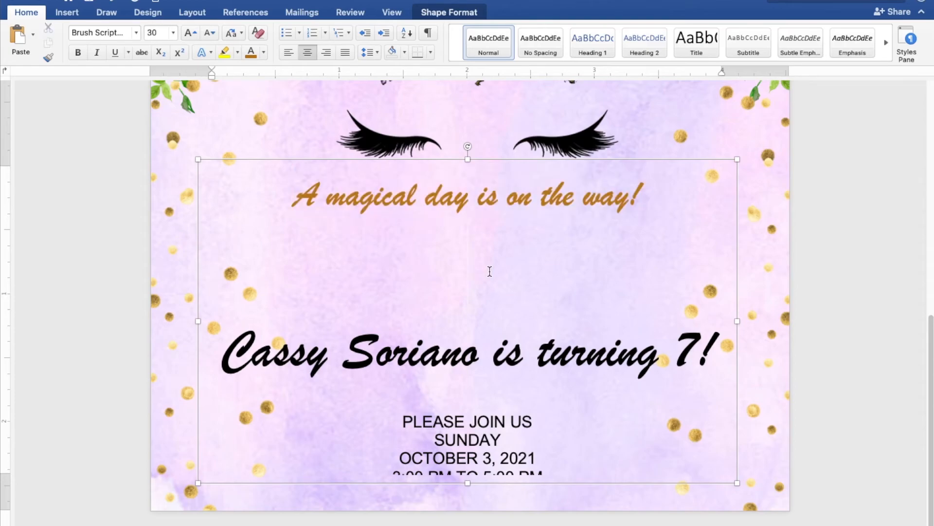
{"action": "key", "text": "BackSpace"}
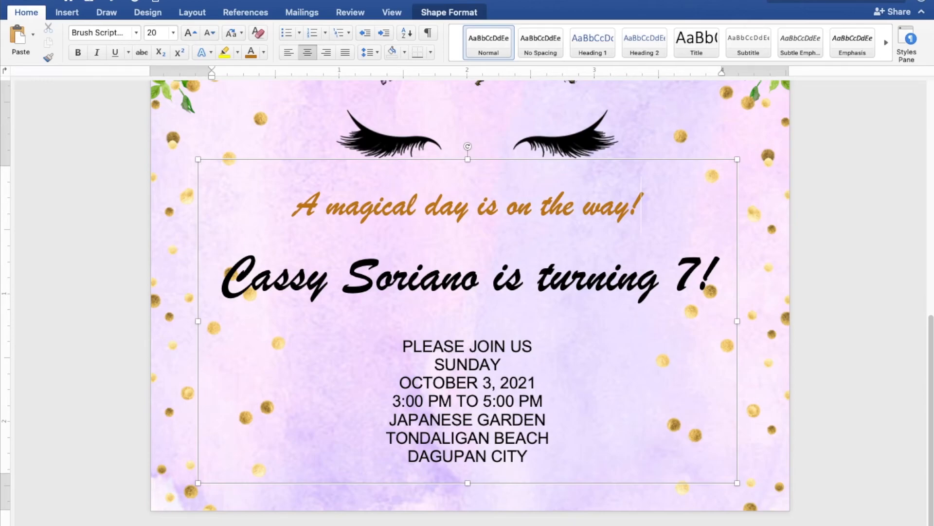
{"action": "scroll", "coordinate": [469, 296], "scroll_direction": "down", "scroll_amount": 5}
Nudge the party details text box with the arrow keys to centre it under the unicorn's eyes.
{"action": "scroll", "coordinate": [470, 299], "scroll_direction": "down", "scroll_amount": 5}
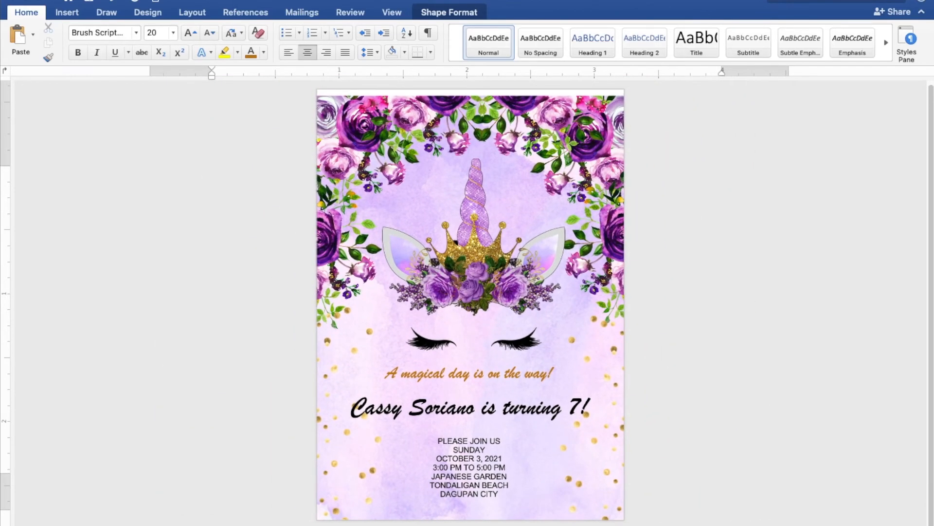
{"action": "scroll", "coordinate": [471, 304], "scroll_direction": "up", "scroll_amount": 1}
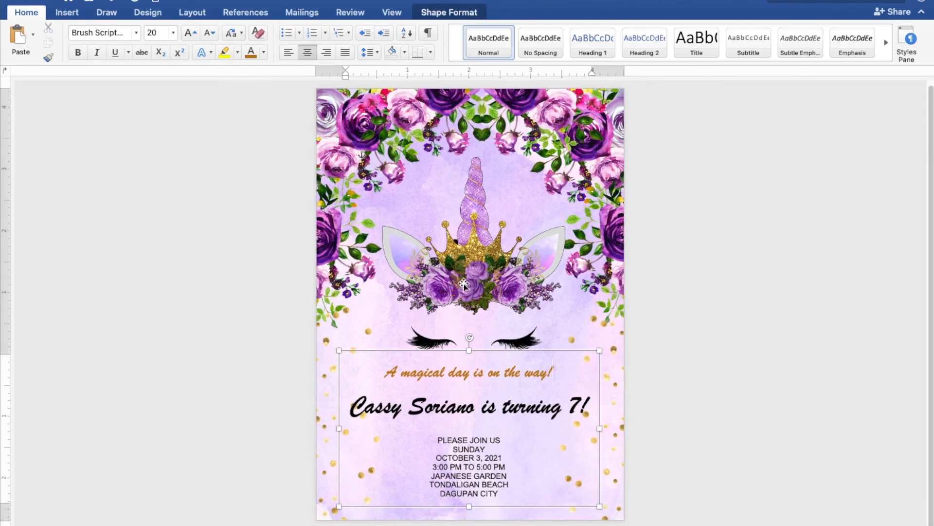
{"action": "left_click", "coordinate": [456, 352]}
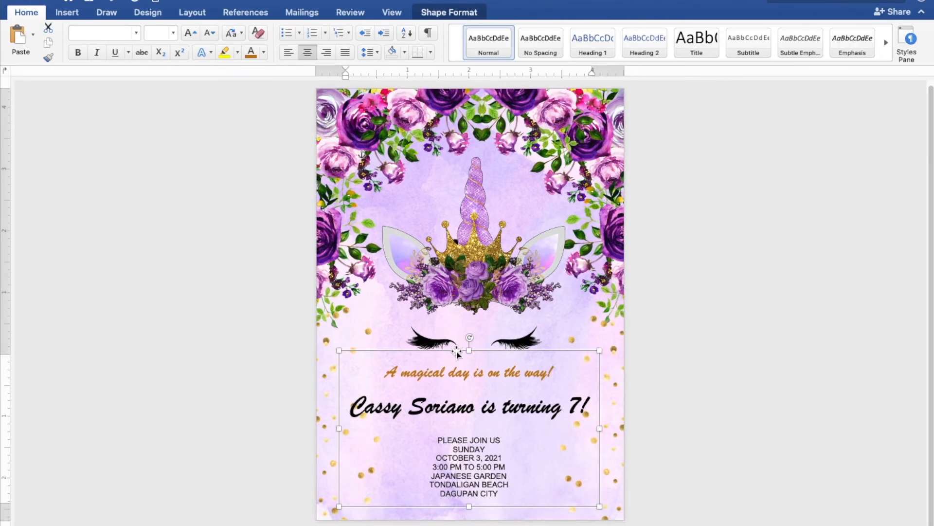
{"action": "key", "text": "Right"}
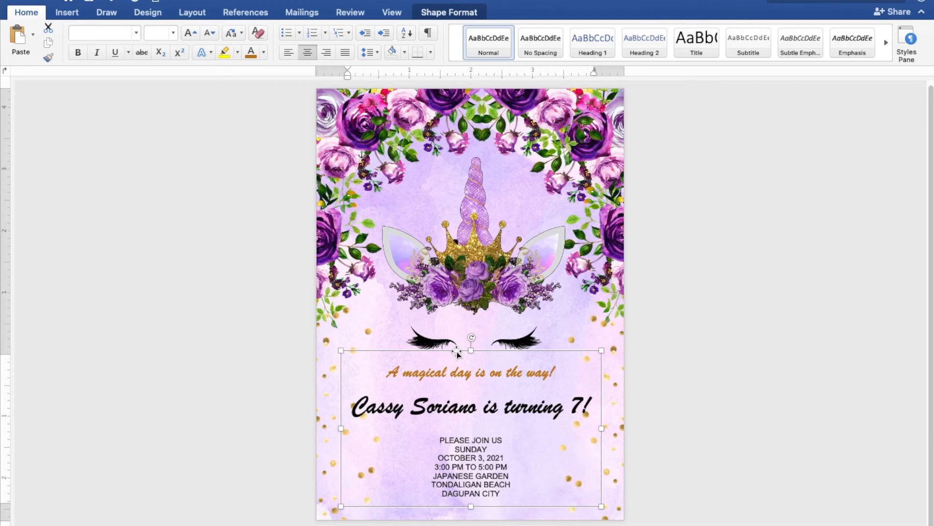
{"action": "key", "text": "Left"}
{"action": "left_click", "coordinate": [776, 357]}
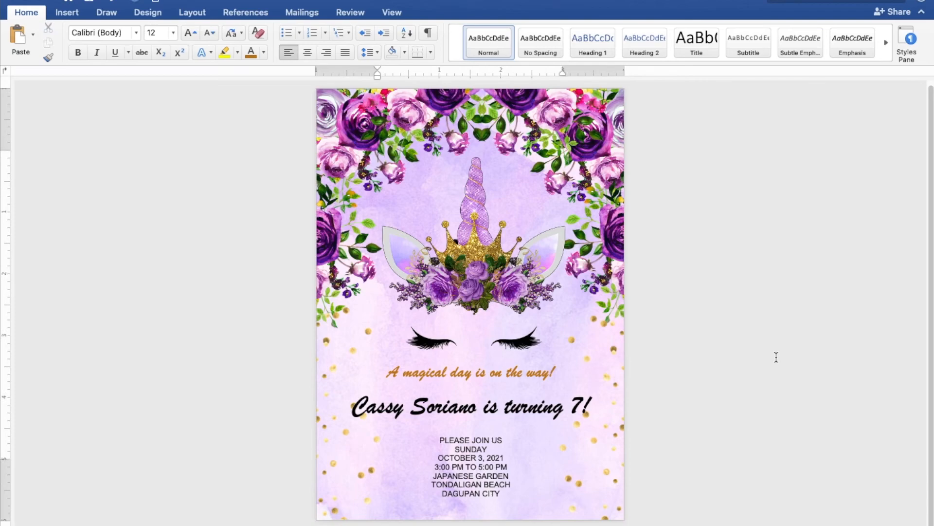